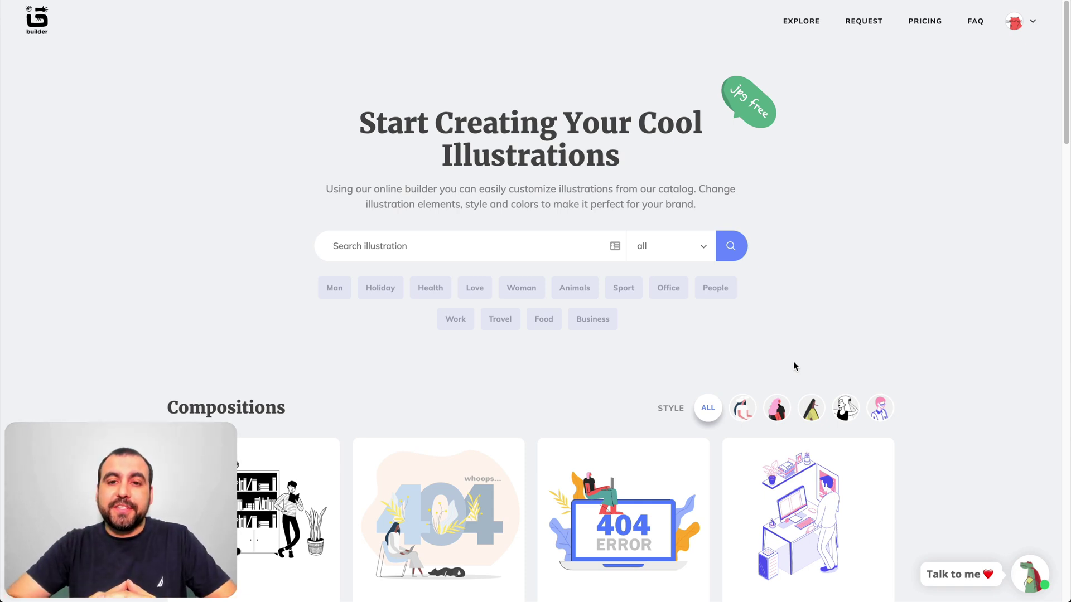
Step: Highlight the ITG Builder licence agreement passage about personal or commercial goals
scroll(795, 367, down, 1)
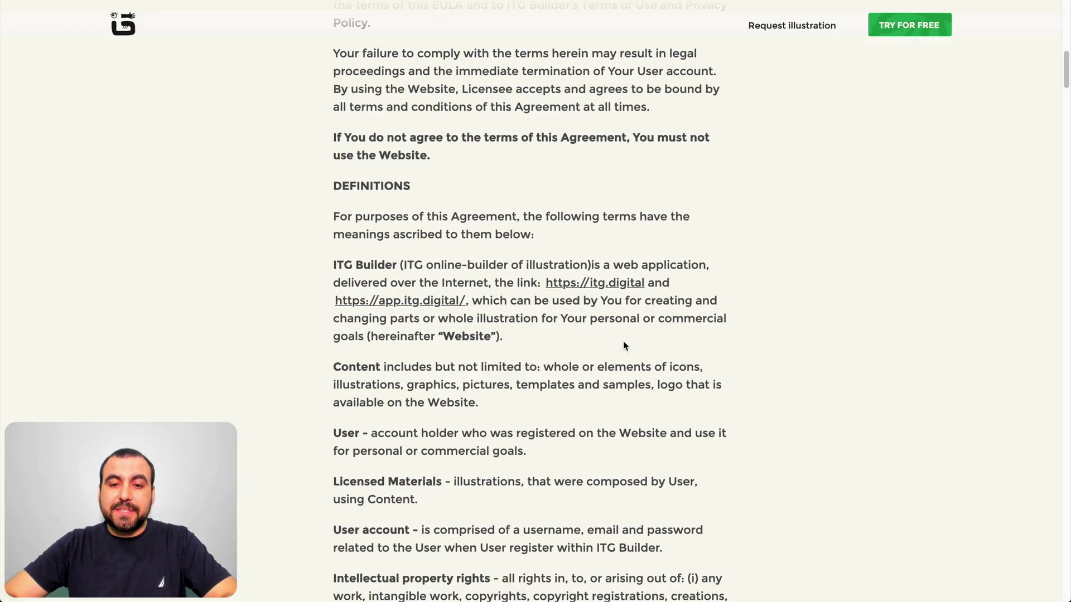
drag(561, 315, 597, 337)
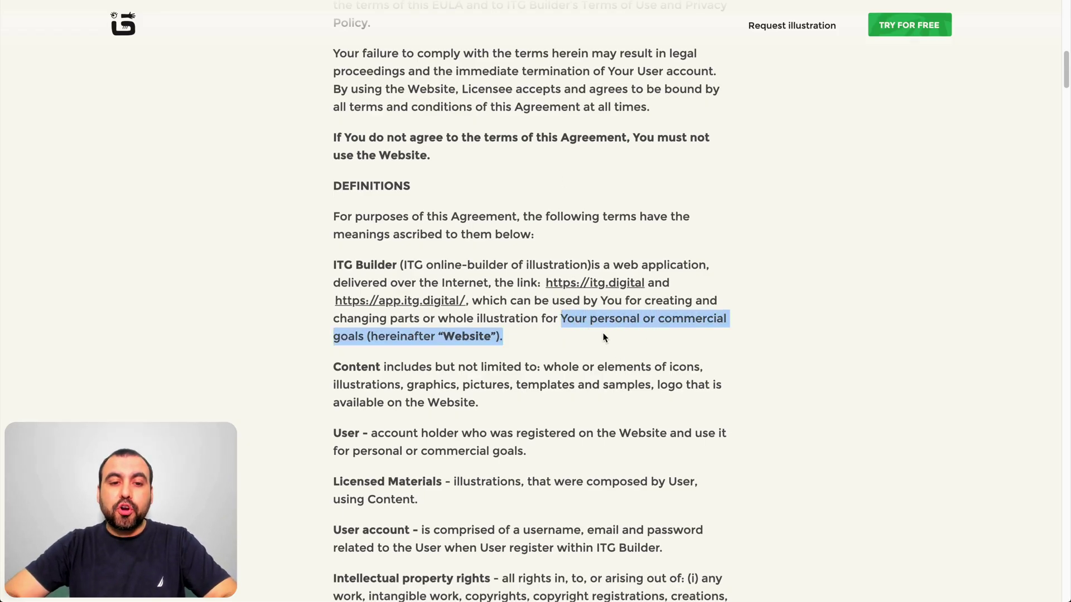
click(604, 337)
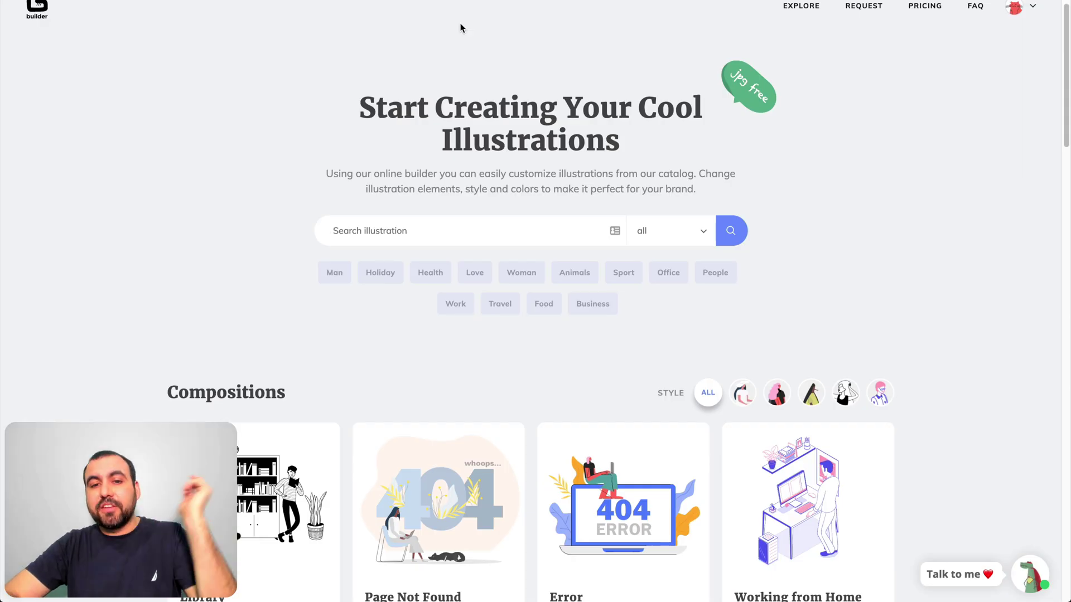
Step: Search the illustration catalog for "dogs" and open the Whoops composition with the cactus and pink dog
scroll(550, 324, down, 15)
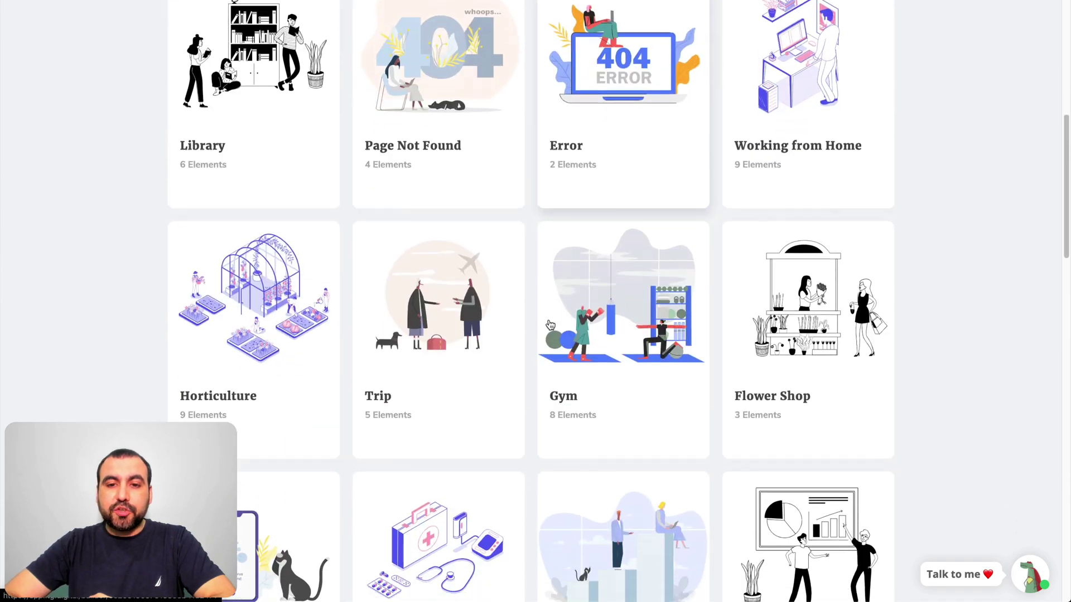
scroll(549, 324, down, 3)
scroll(549, 323, up, 20)
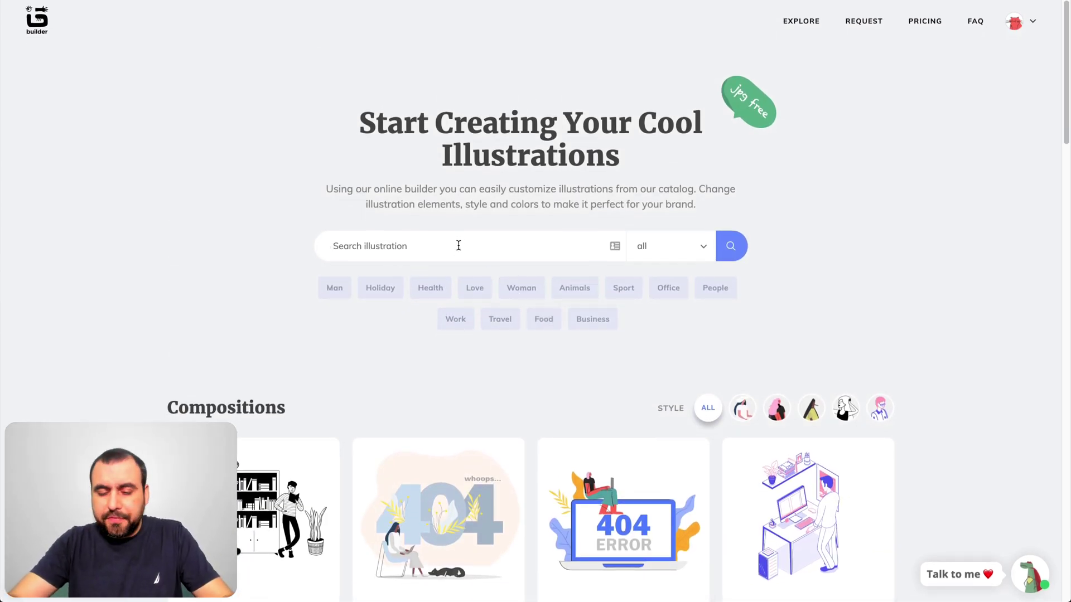
text(dogs)
key(Return)
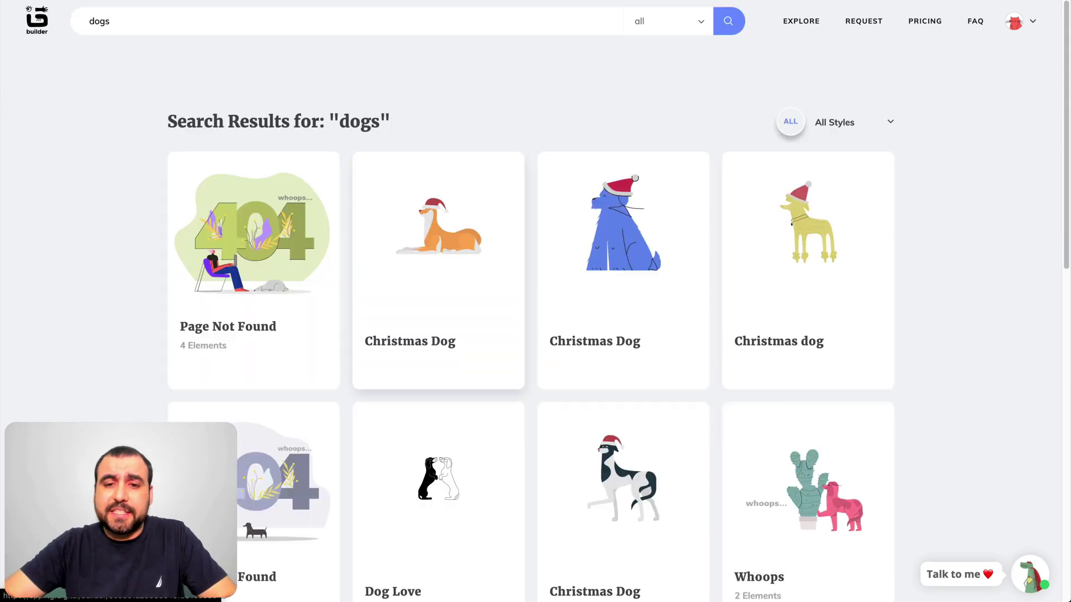
scroll(590, 277, down, 2)
click(775, 349)
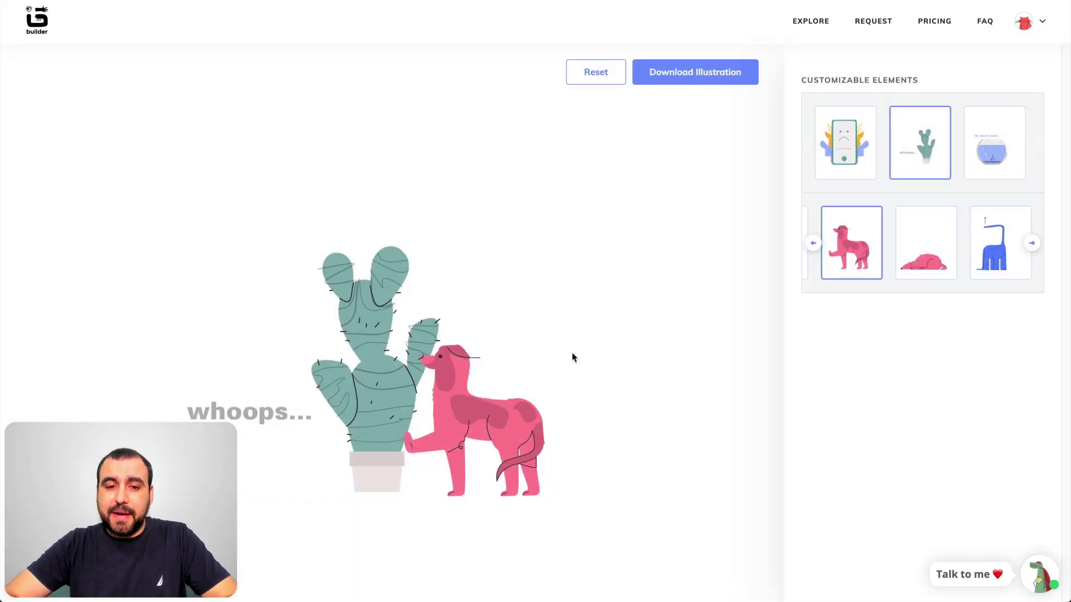
Step: Try the phone and fishbowl variants in place of the cactus, ending back on the cactus
click(363, 385)
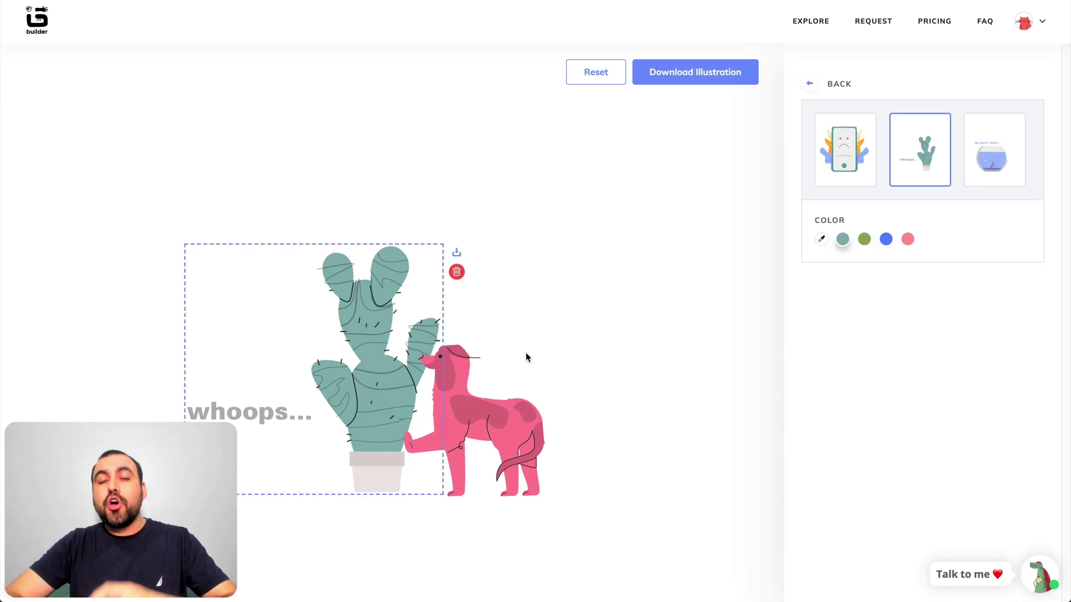
click(846, 176)
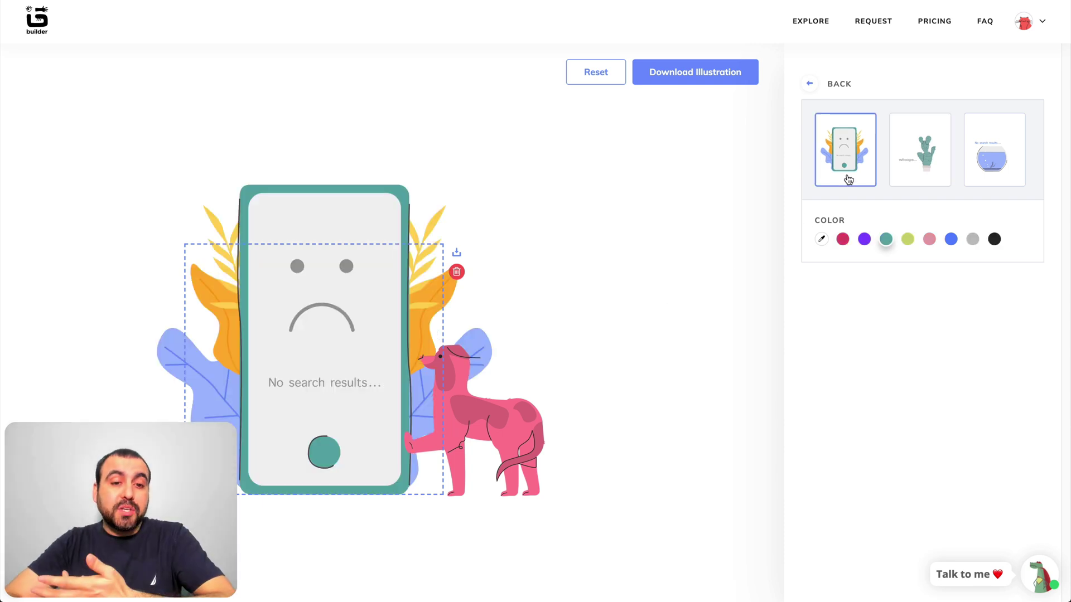
click(998, 159)
click(917, 160)
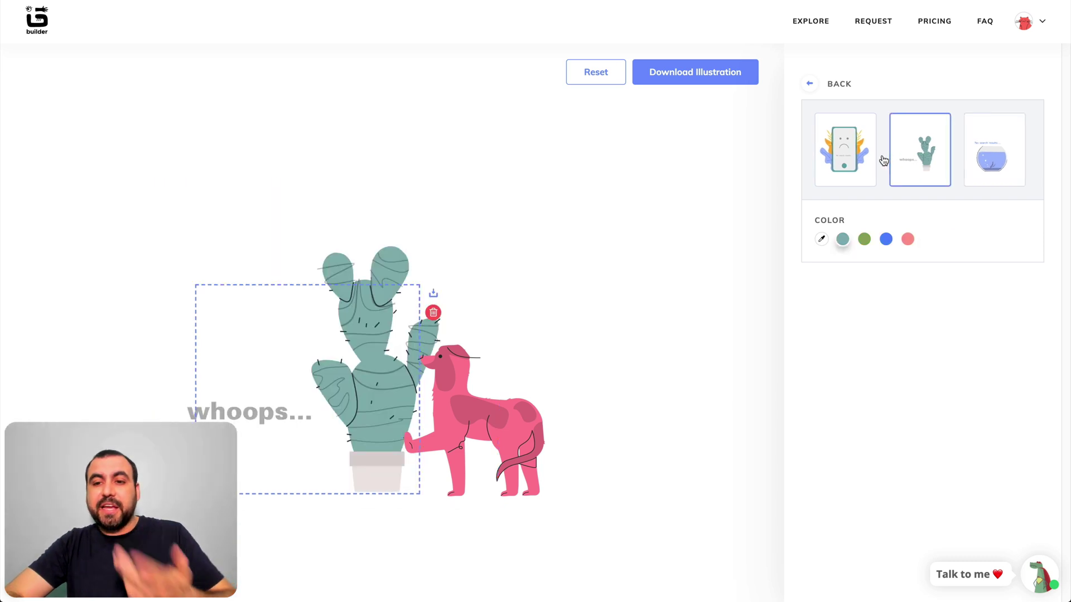
Step: Try the green, teal and blue colours on the cactus, ending on coral pink
click(864, 239)
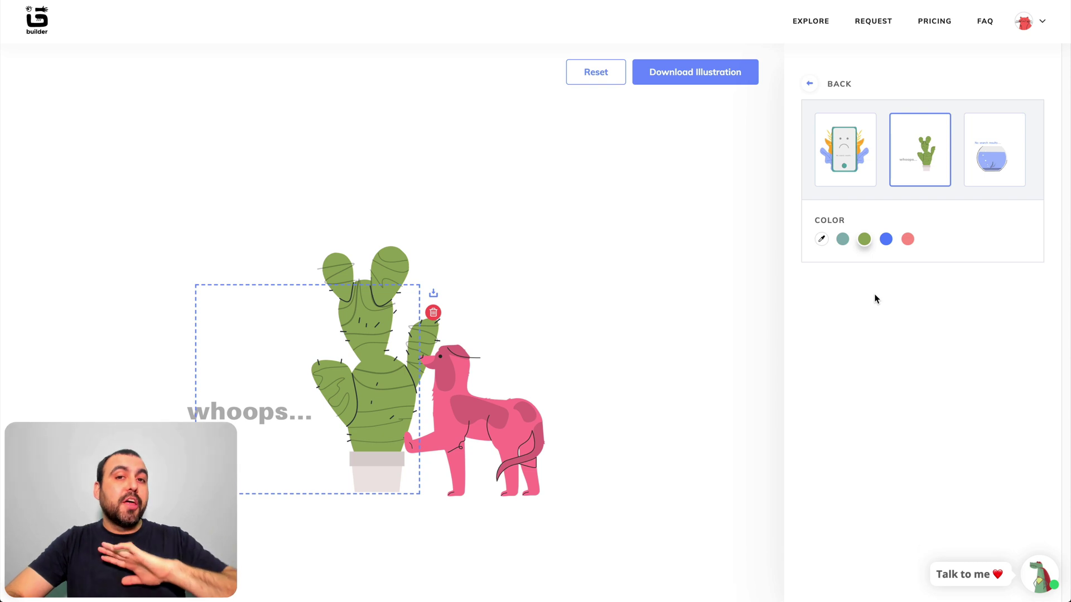
click(842, 240)
click(886, 240)
click(907, 239)
Step: Try the lying dog variant in place of the standing dog, ending back on the standing dog
click(516, 434)
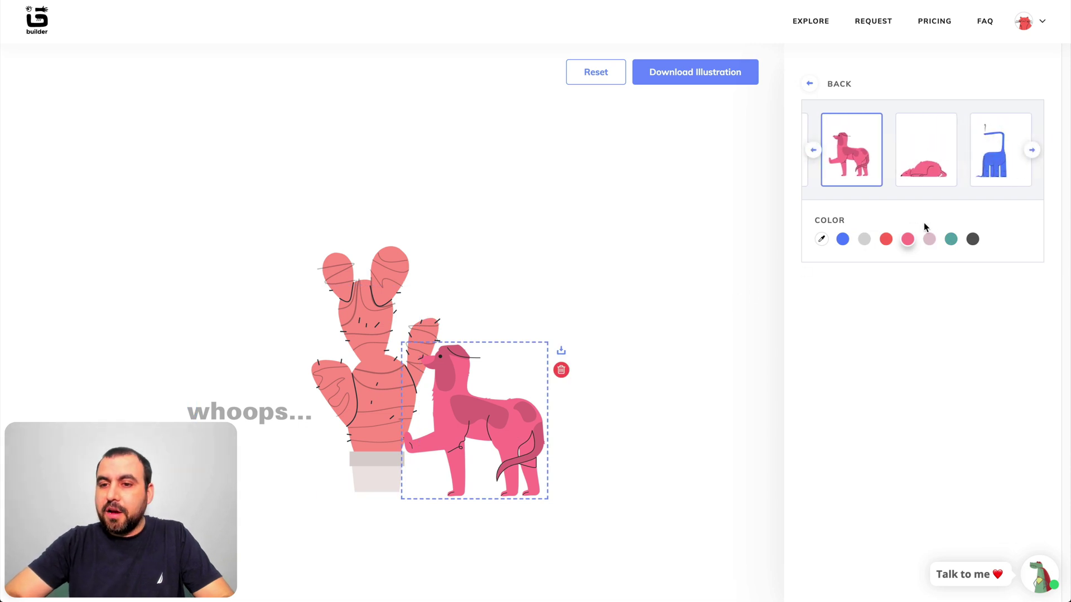
click(930, 179)
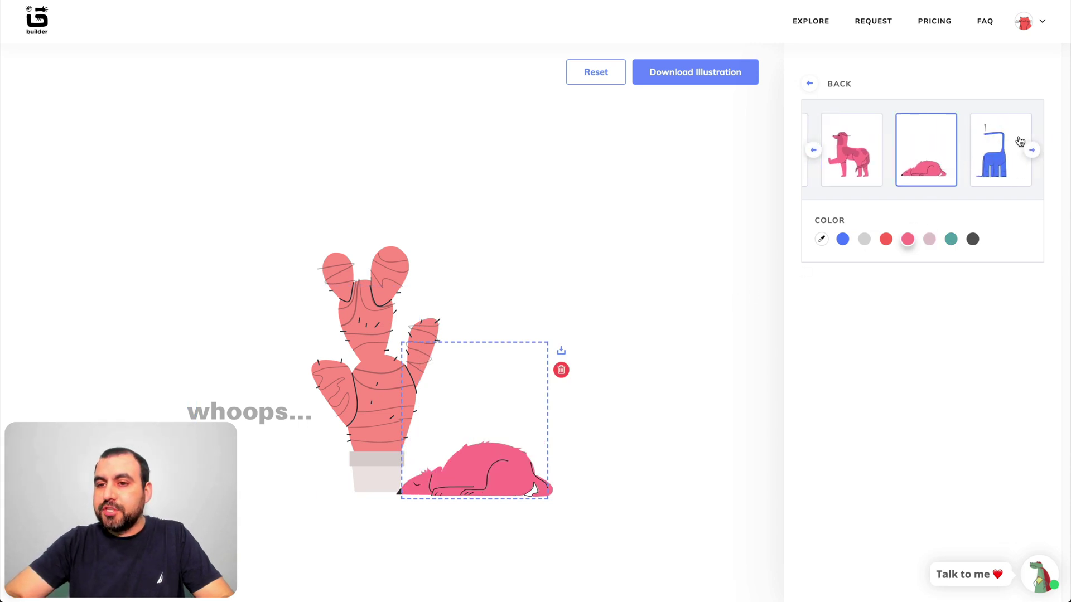
click(1033, 152)
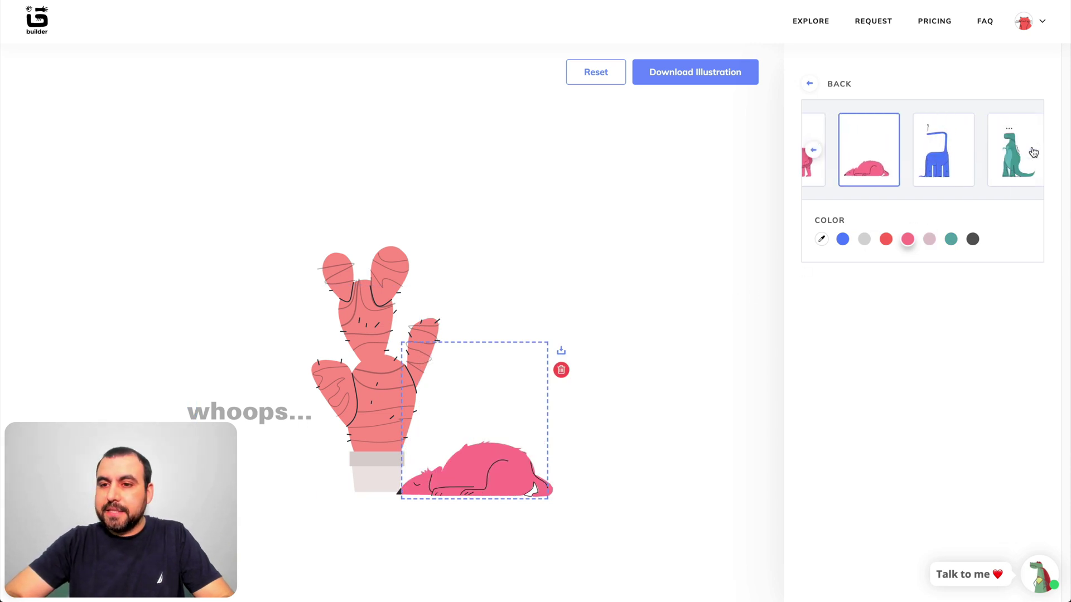
click(814, 151)
click(853, 174)
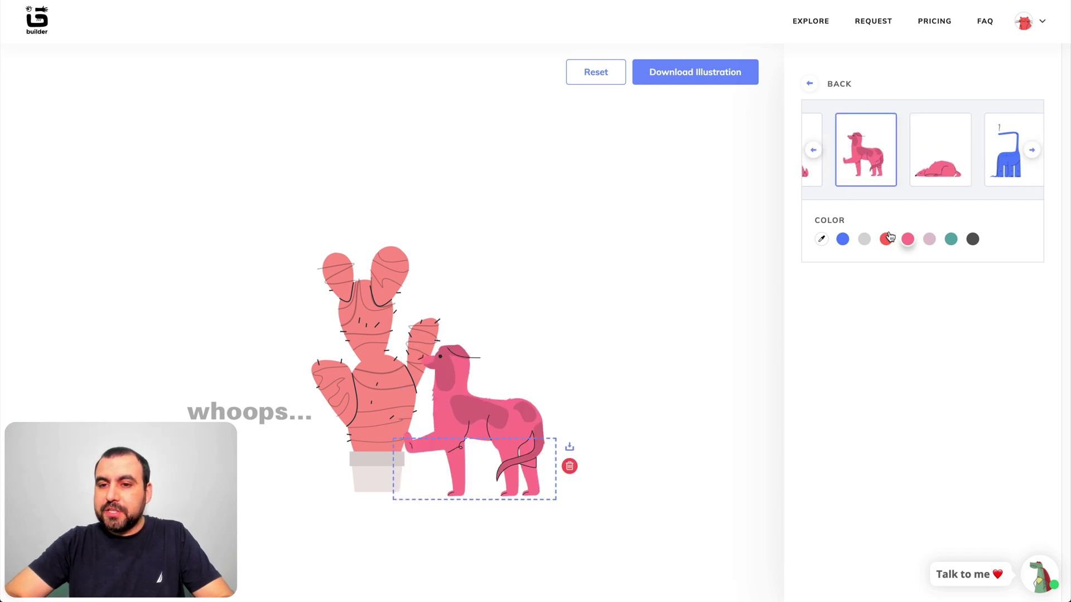
Step: Try the pale pink and teal colours on the standing dog, ending on dark grey
click(929, 239)
click(951, 239)
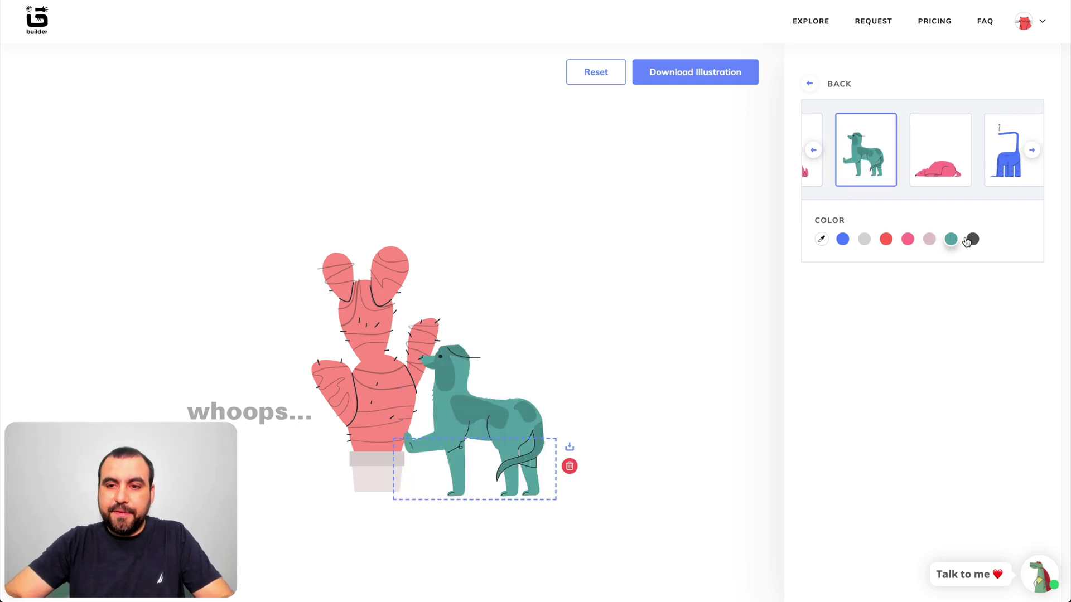
click(972, 239)
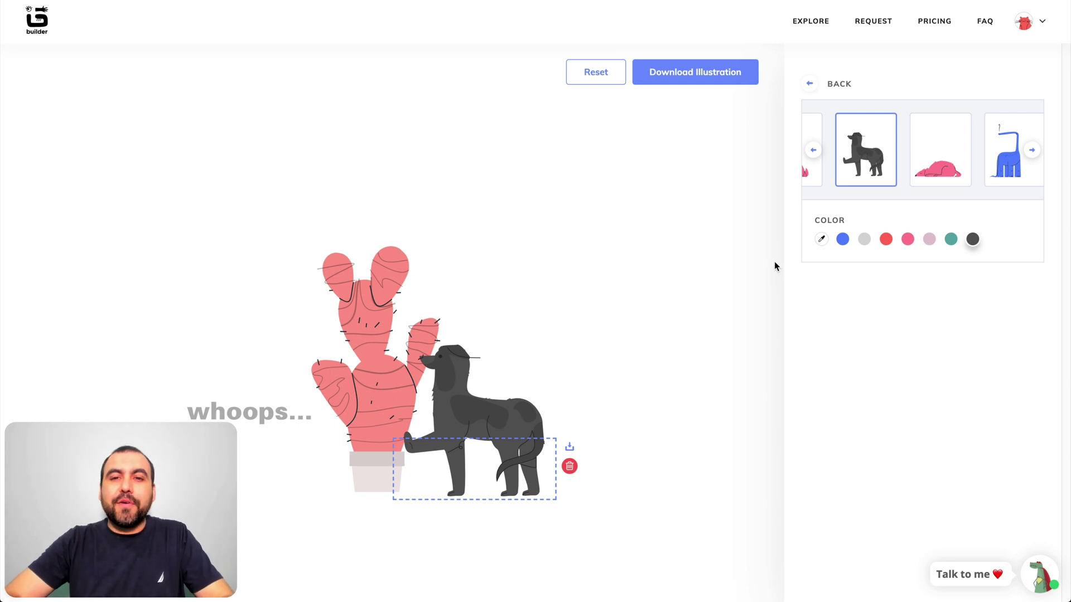
Step: Download the illustration as an SVG image and save it as S2_Whoops in the Desktop's SVG folder
click(670, 83)
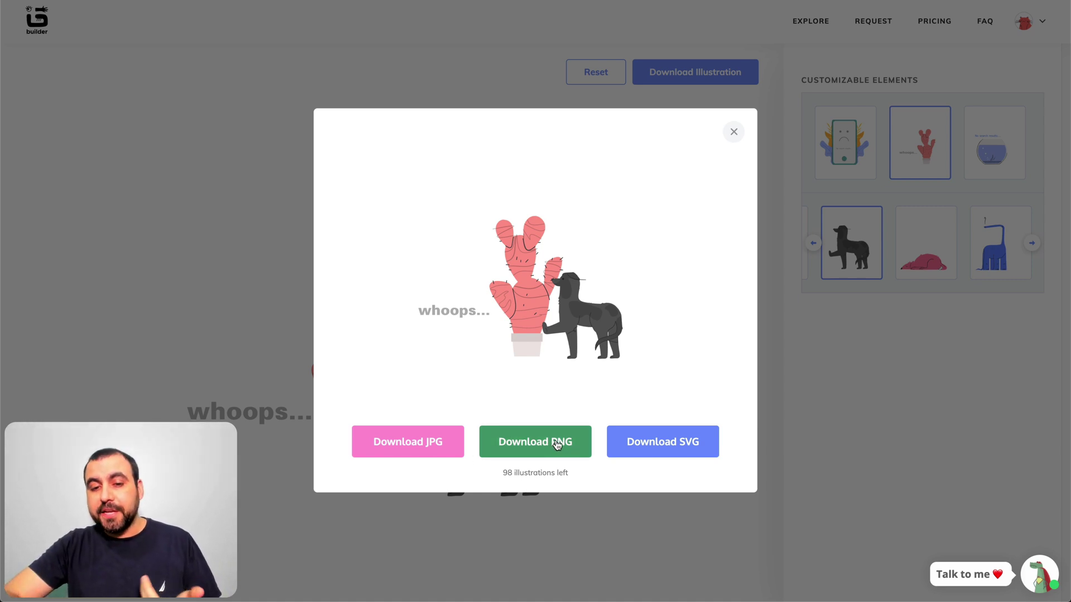
click(678, 444)
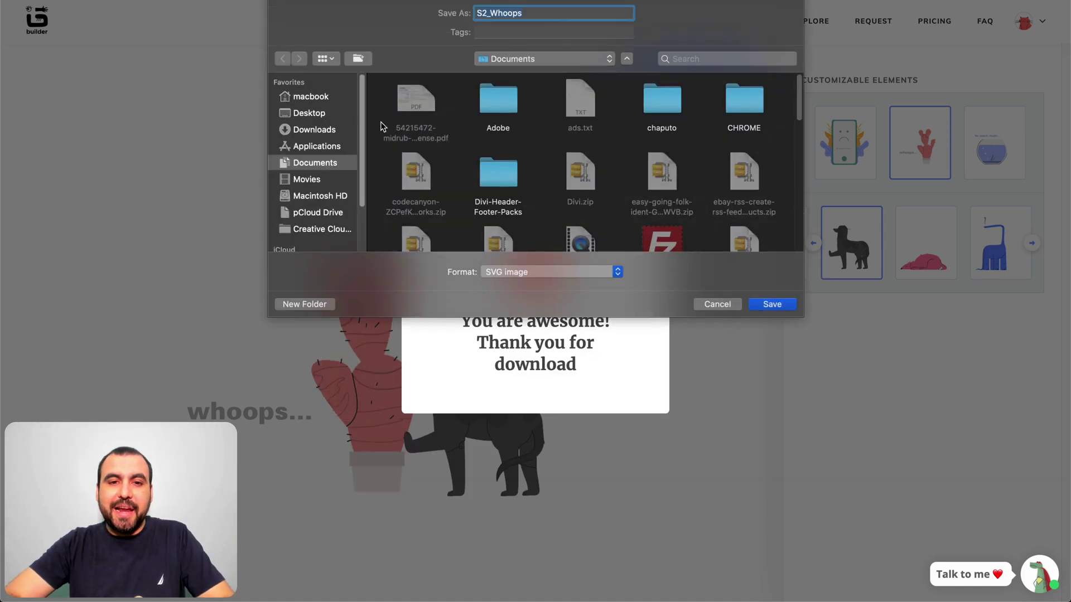
click(337, 113)
scroll(557, 170, down, 5)
scroll(555, 174, down, 5)
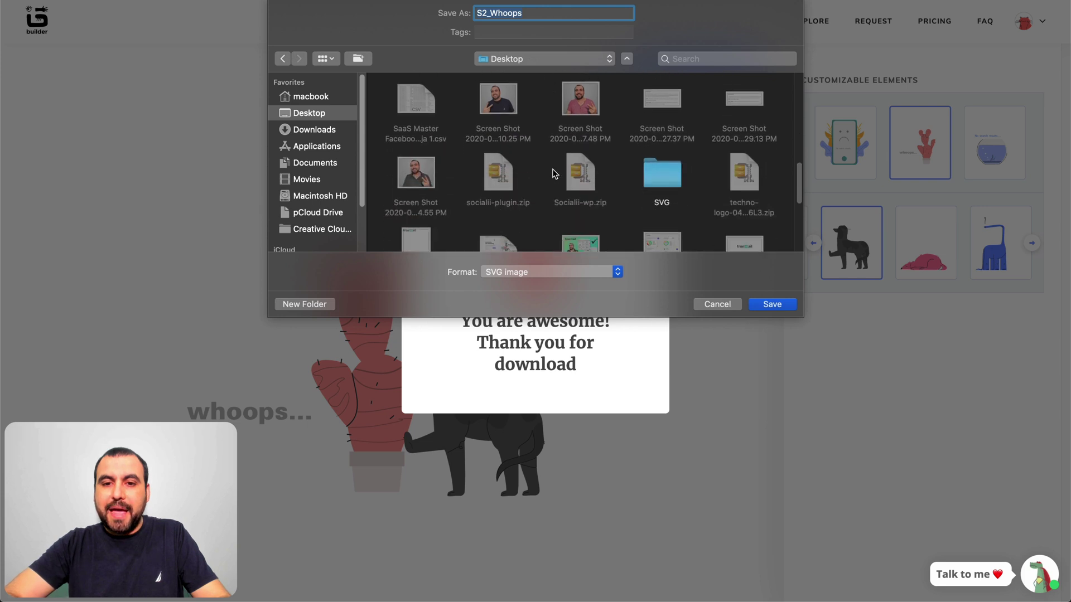
double_click(675, 176)
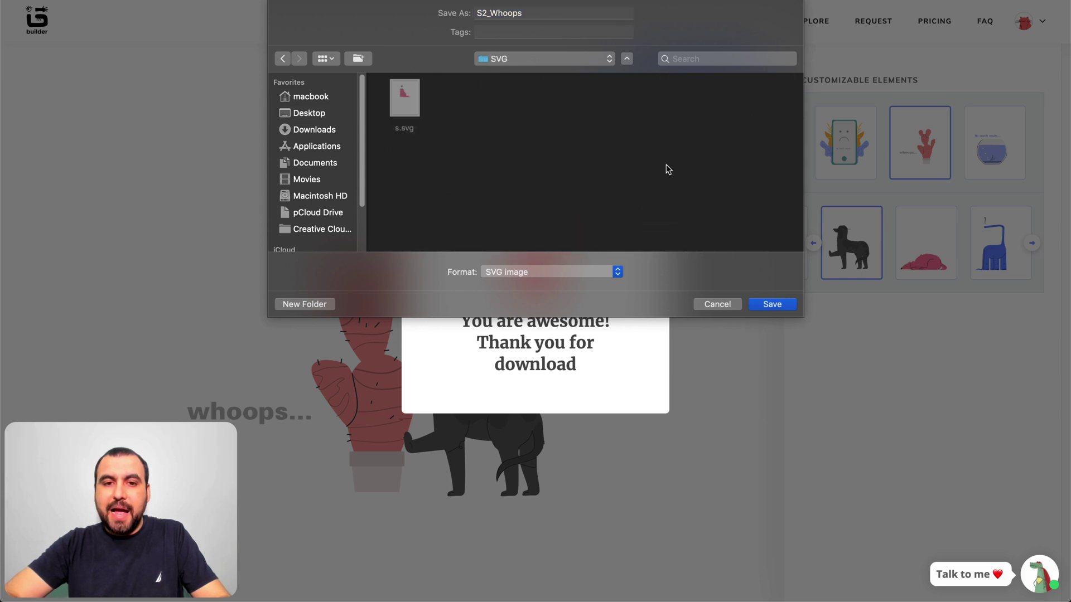
click(772, 305)
Step: Switch to Photoshop and open S2_Whoops.svg from the SVG folder as a rasterized document
mouse_move(570, 586)
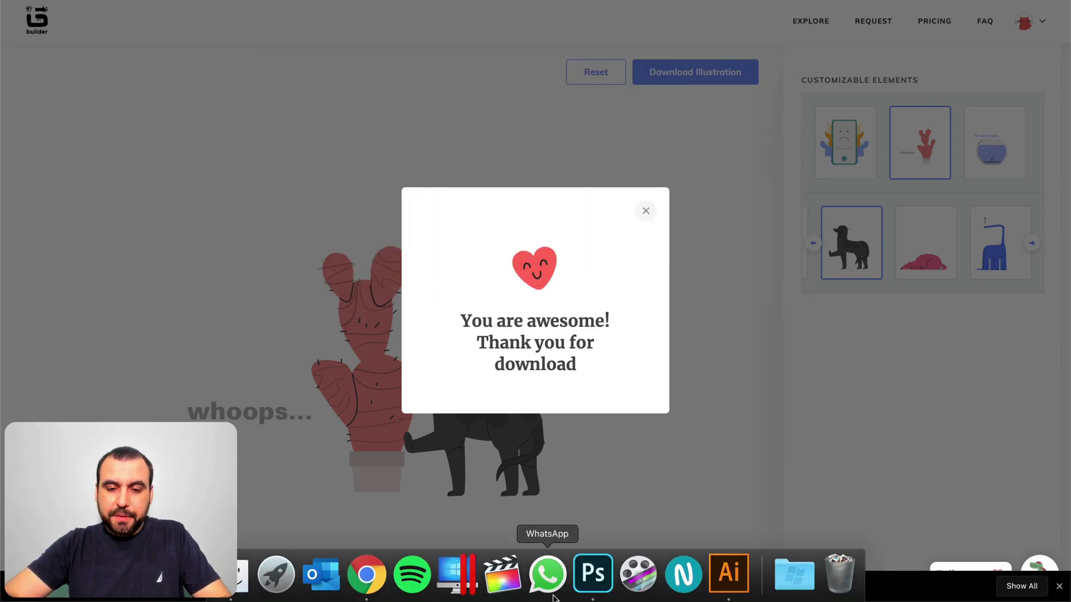
click(608, 573)
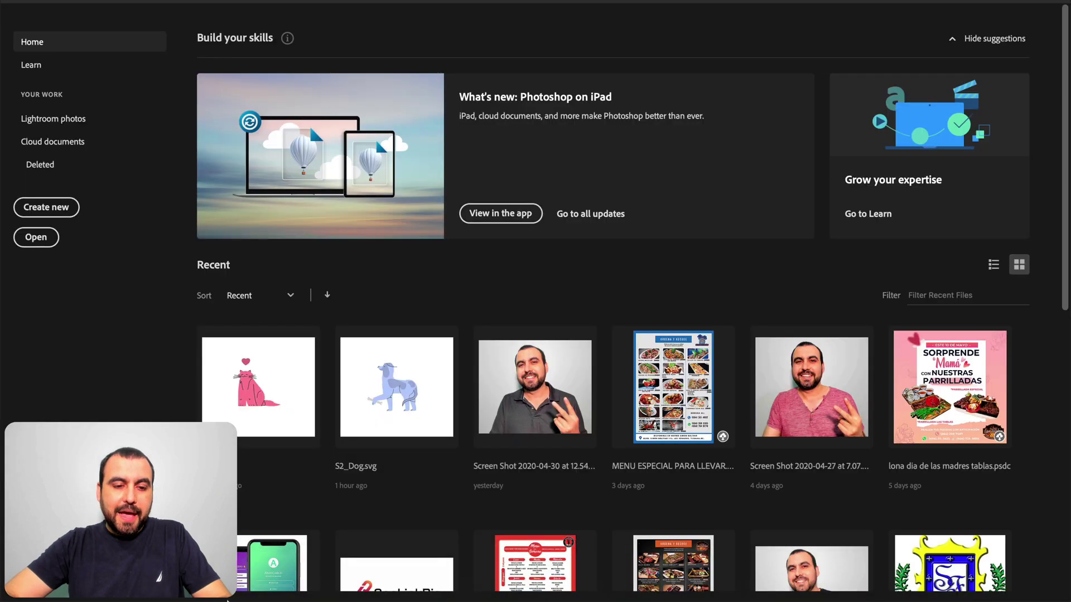
mouse_move(228, 600)
click(233, 574)
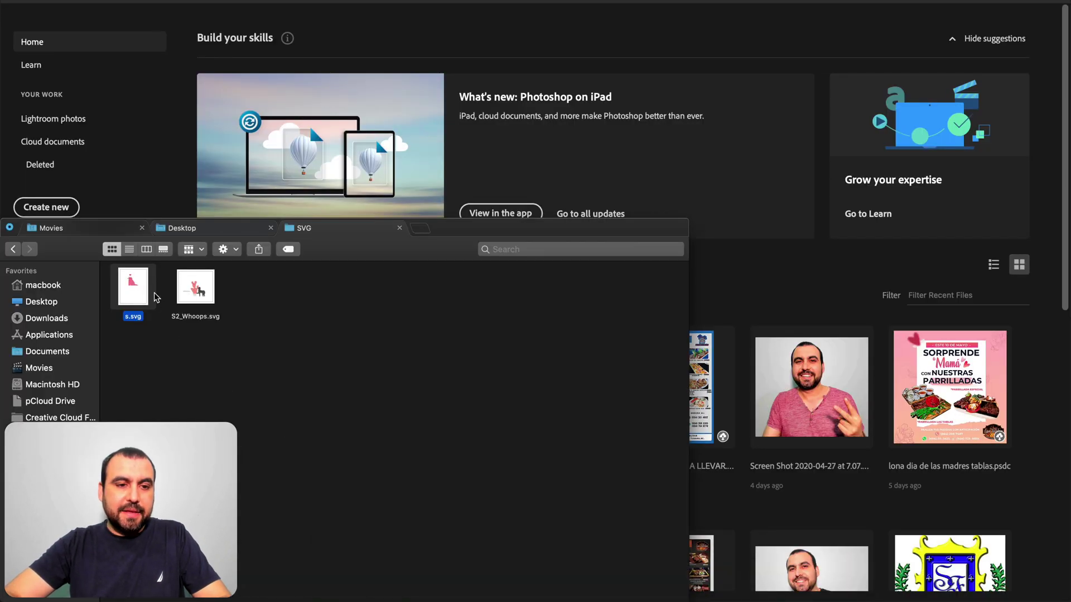
click(195, 287)
drag(195, 288, 634, 36)
click(633, 219)
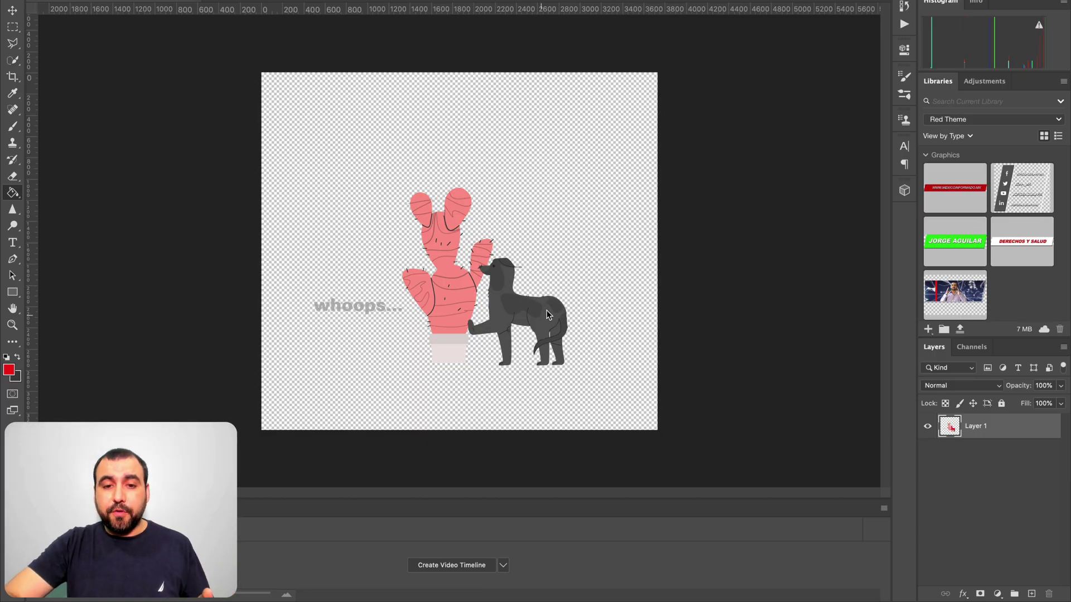
Step: Test a red fill on the dog, undo it, and reposition the illustration on the canvas with the Move tool
click(555, 304)
key(super+z)
click(13, 10)
drag(430, 289, 487, 308)
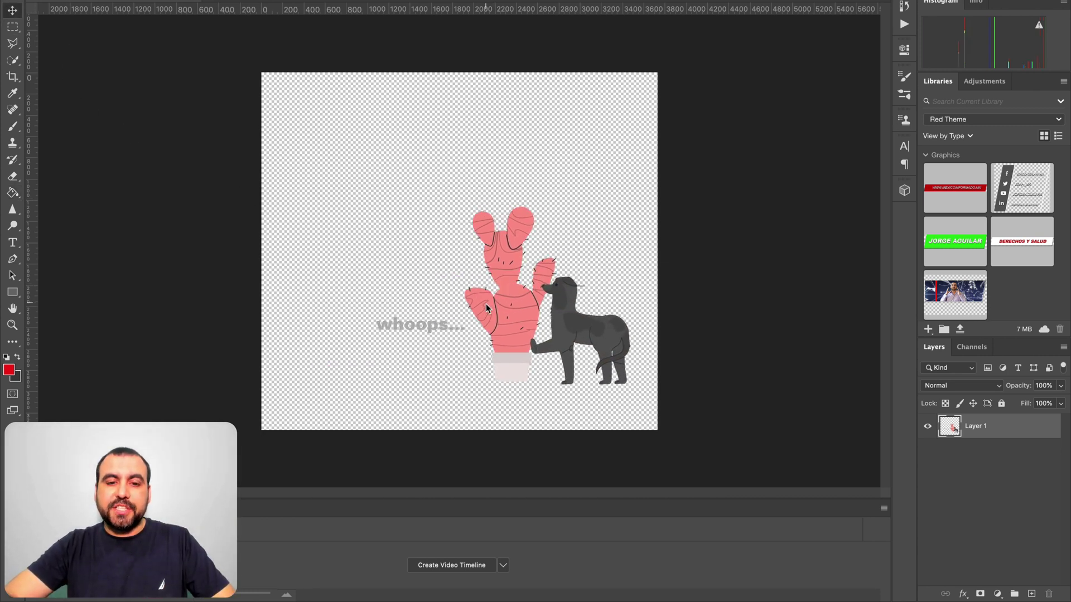
key(super+z)
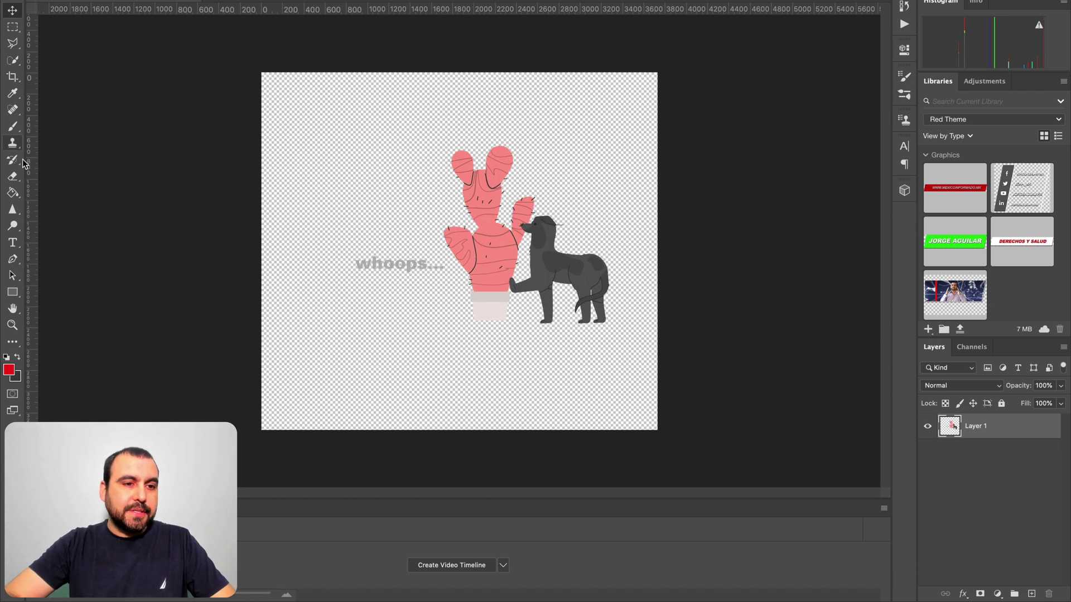
Step: Use the Paint Bucket to fill the cactus's upper section, the "ps." part of the whoops text and the pot with red
click(12, 192)
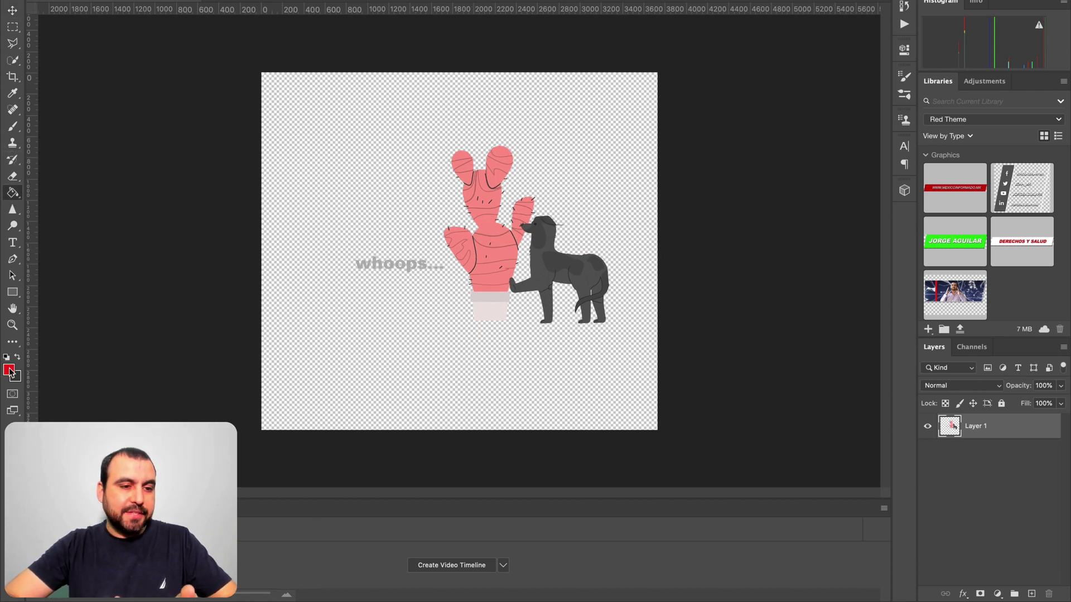
click(556, 263)
key(ctrl+z)
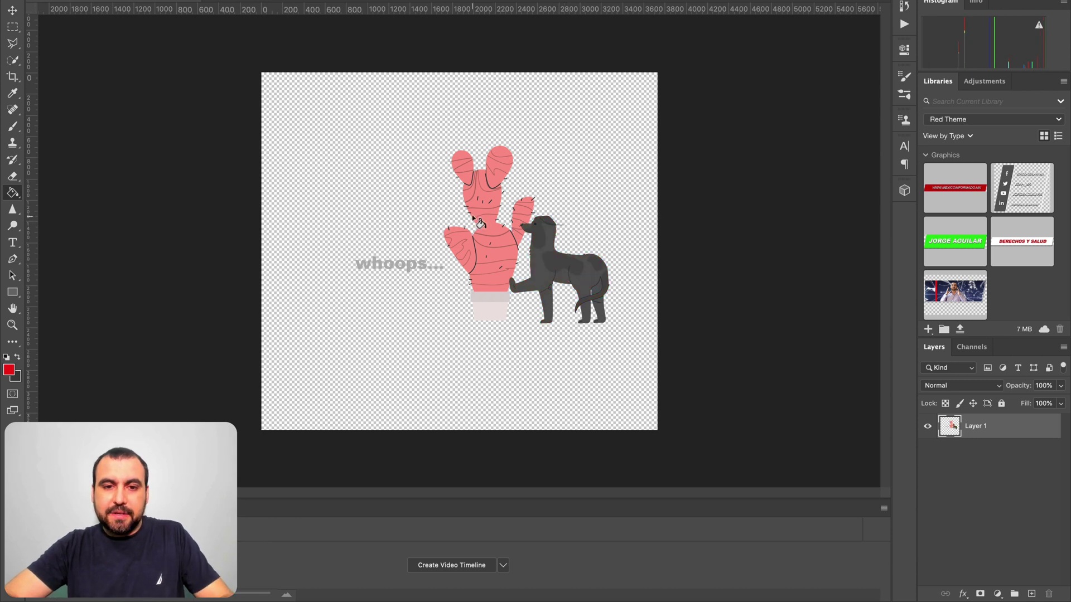
click(487, 213)
click(488, 201)
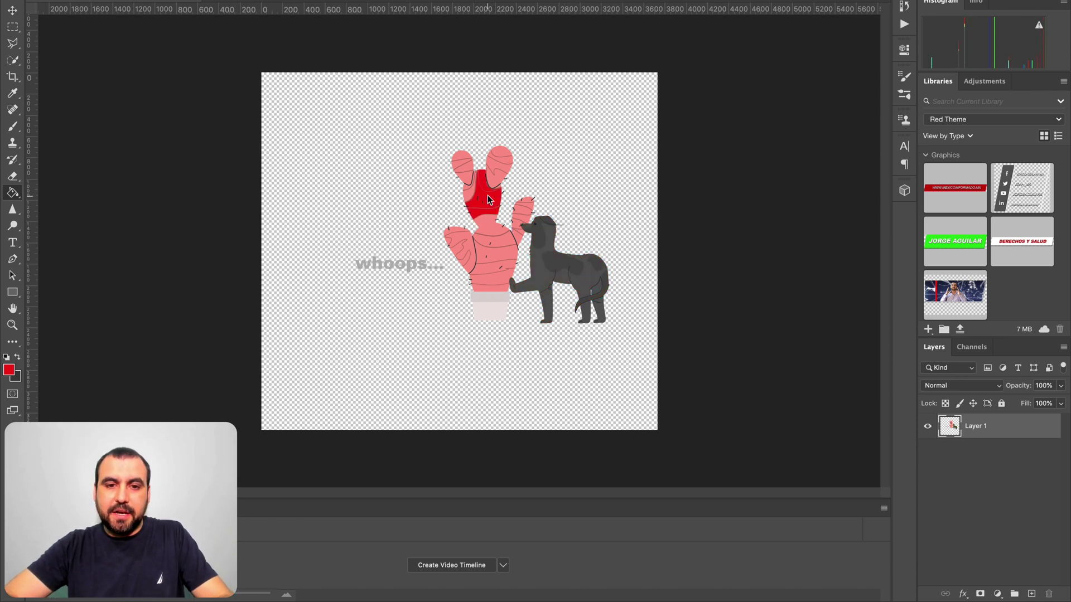
click(414, 266)
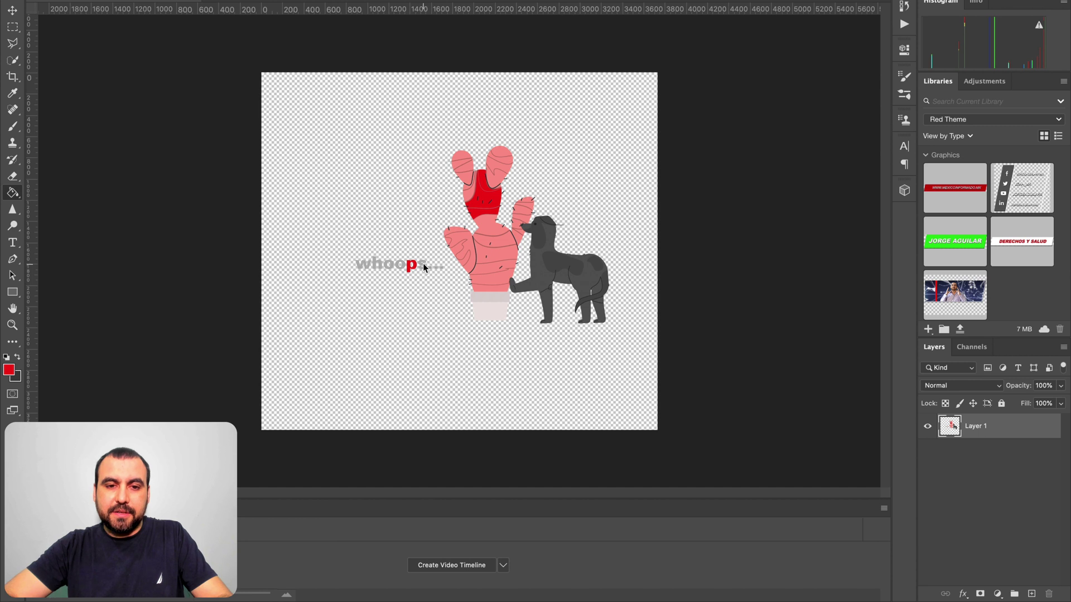
click(423, 266)
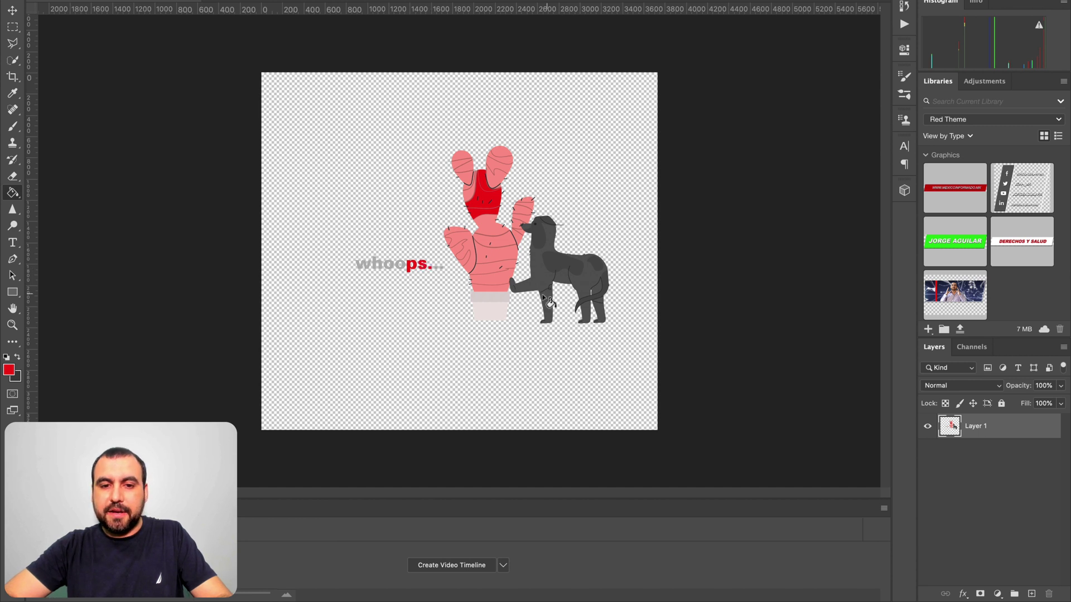
click(495, 311)
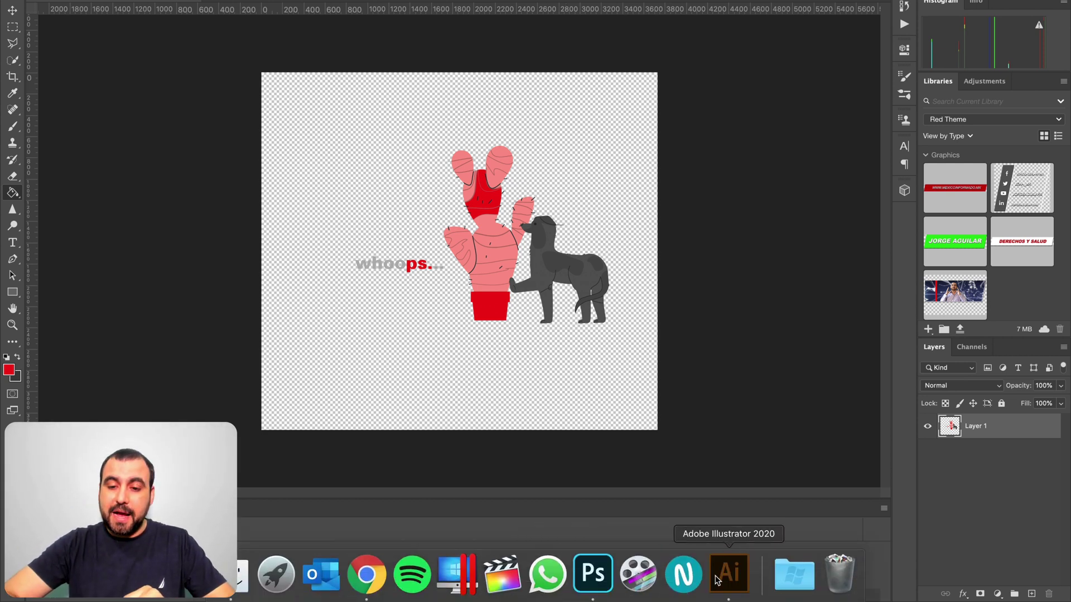
Step: Switch to Adobe Illustrator and open S2_Whoops.svg from the SVG folder
click(729, 573)
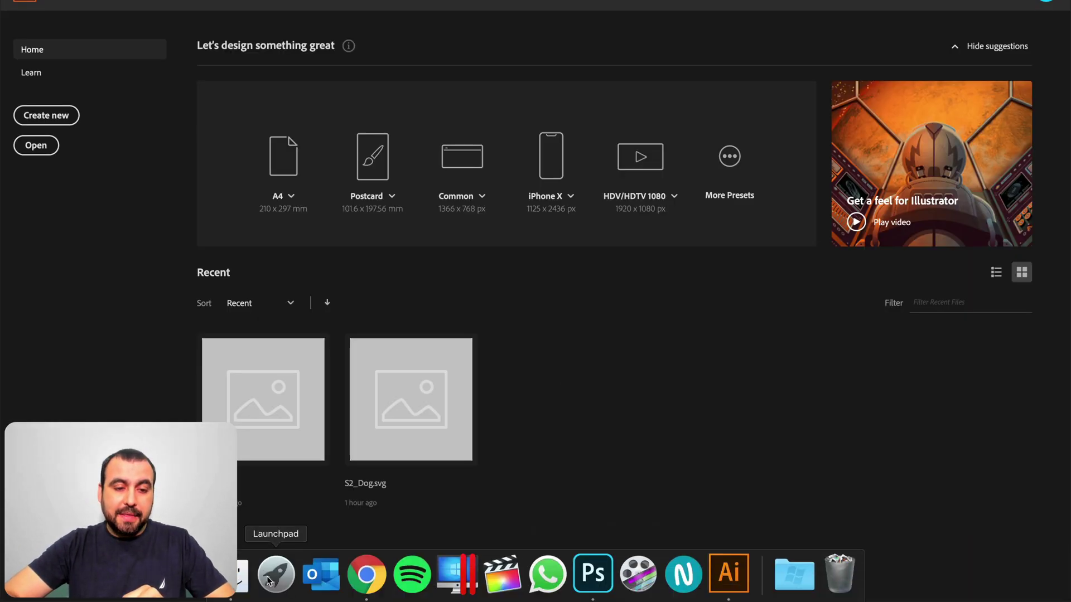
click(232, 575)
drag(196, 288, 402, 43)
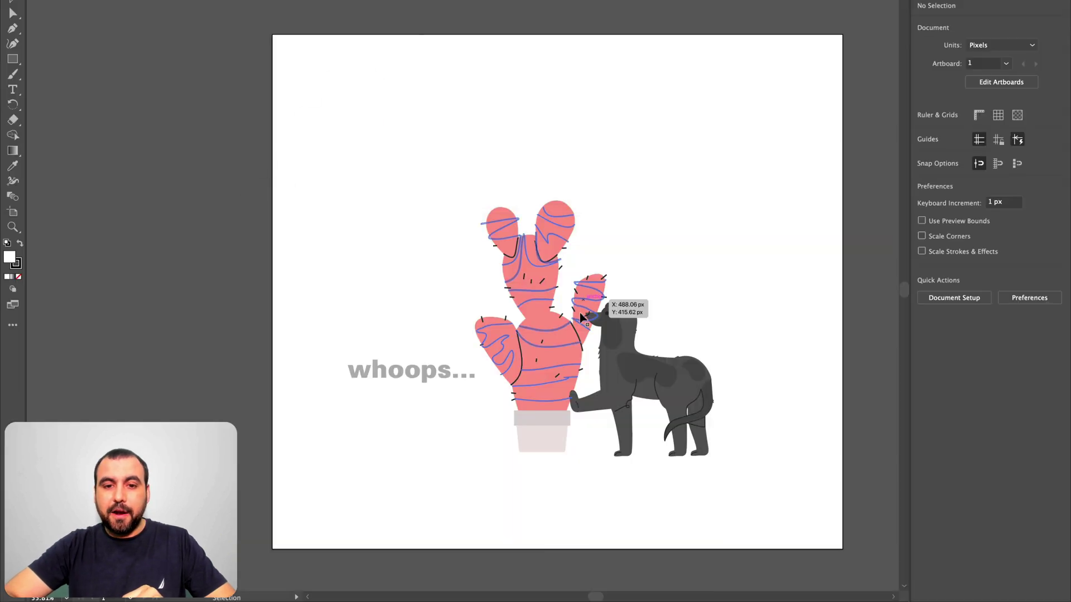
Step: Move the cactus and whoops text upward on the artboard, and shift the dog up and to the right, clear of the cactus
drag(580, 316, 579, 253)
drag(647, 352, 679, 294)
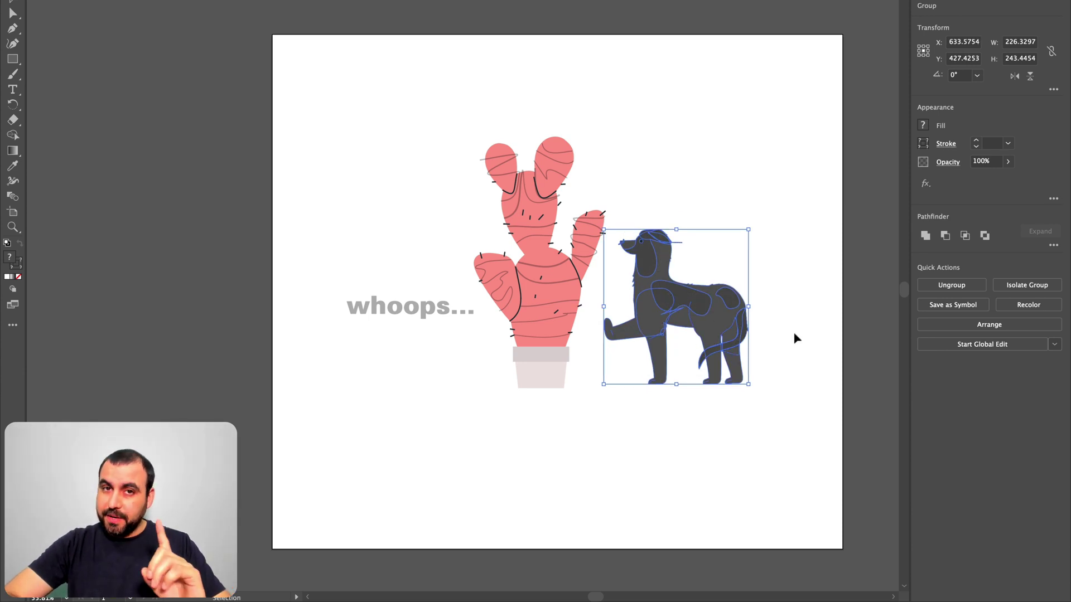
Step: Ungroup the dog so that its main body group can be selected apart from its line details and tail
click(974, 286)
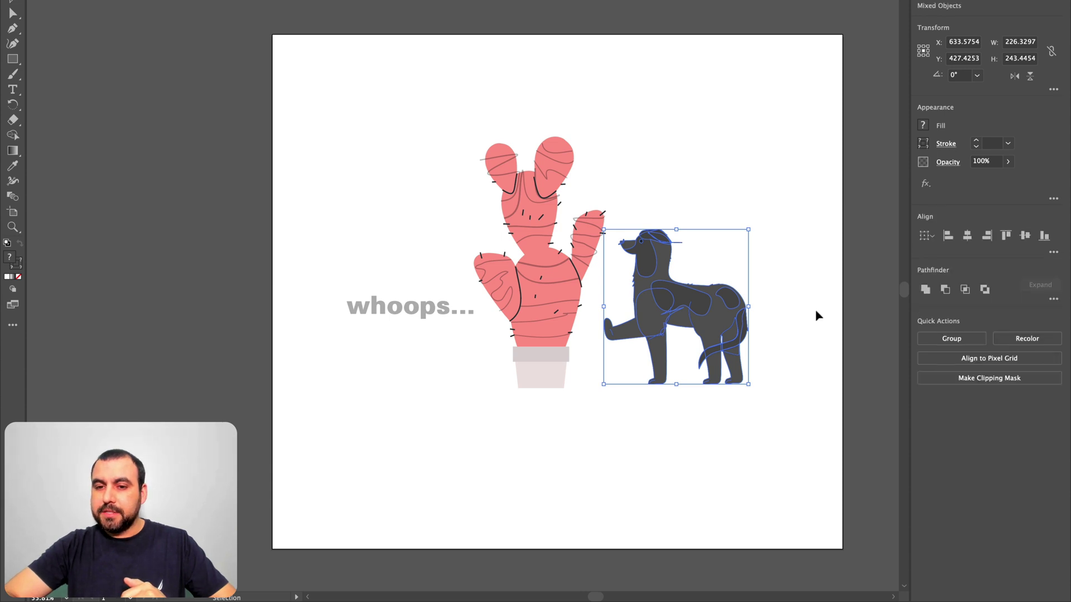
click(755, 351)
key(ctrl+z)
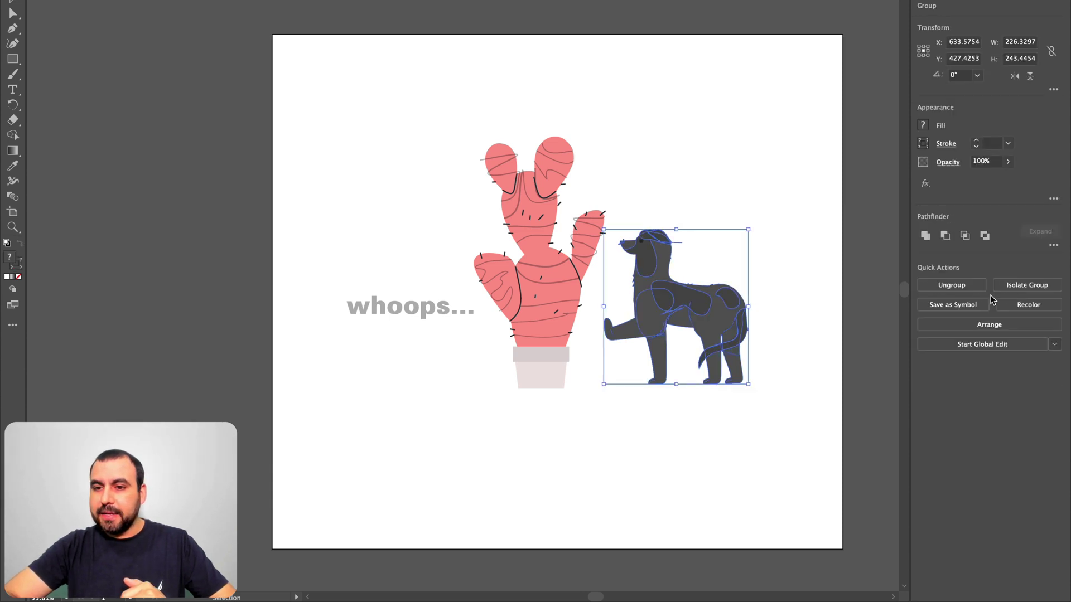
click(965, 285)
click(779, 349)
click(664, 279)
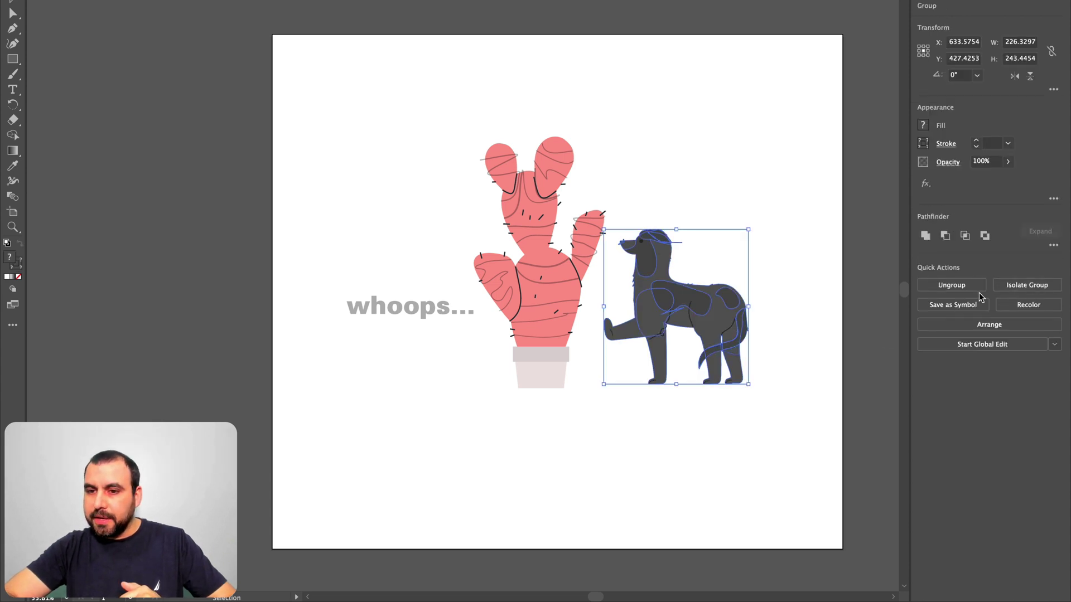
click(961, 285)
click(759, 365)
Step: Try moving the dog's main body group up and to the right, and undo the move
drag(677, 301, 713, 234)
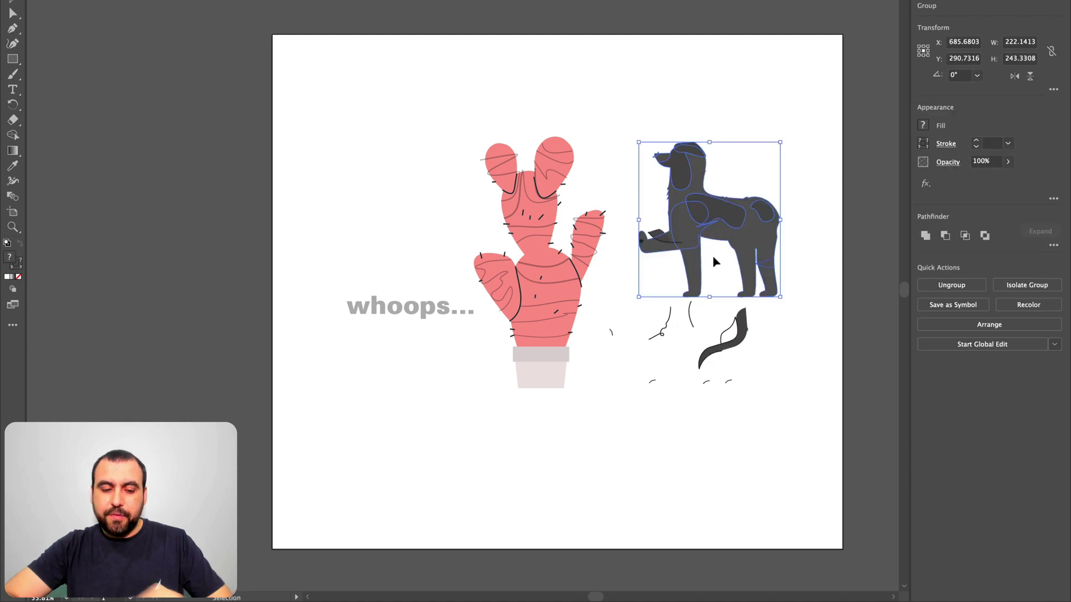
key(z)
key(ctrl+z)
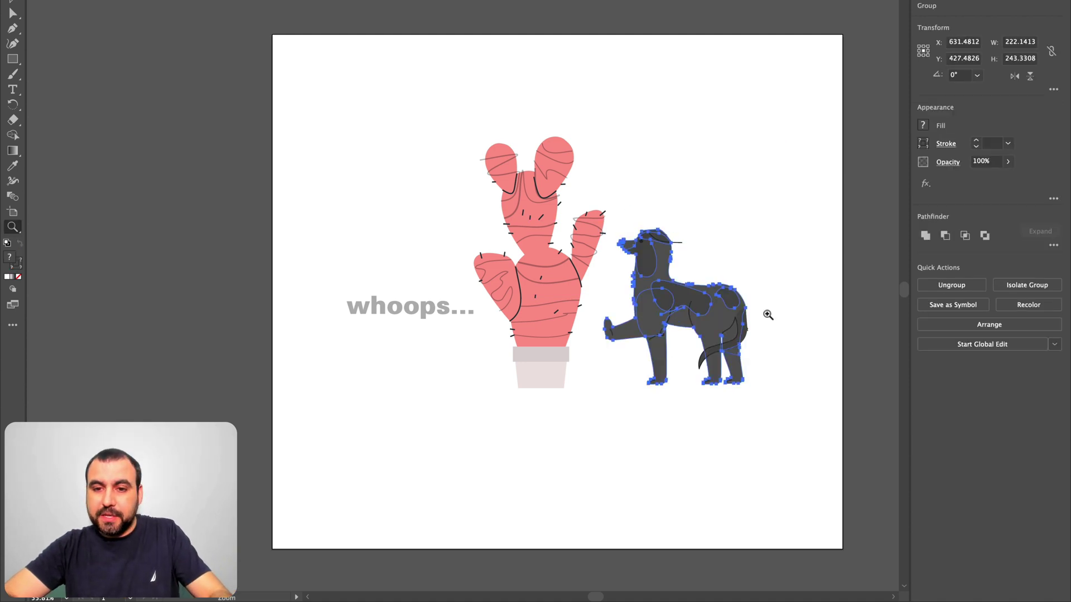
Step: Zoom in on the dog and ungroup its nested body groups into separate paths
click(960, 285)
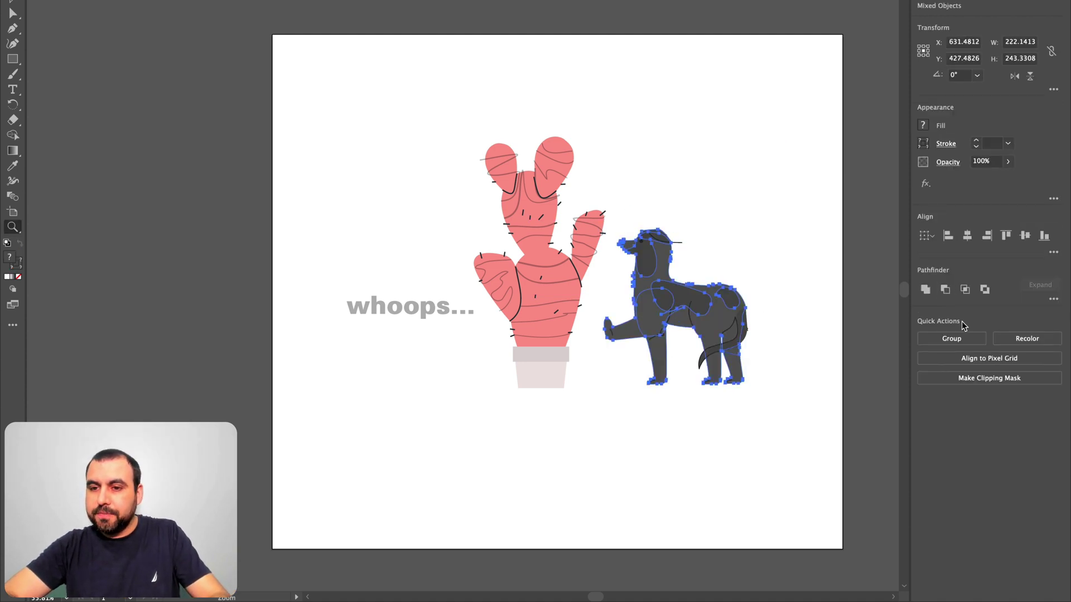
click(828, 329)
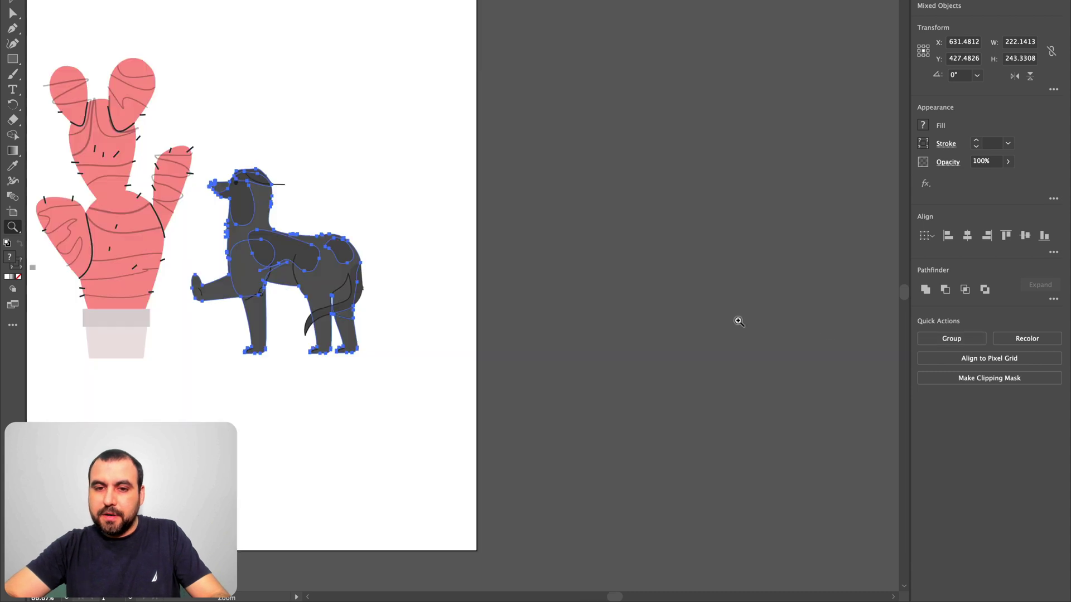
click(397, 287)
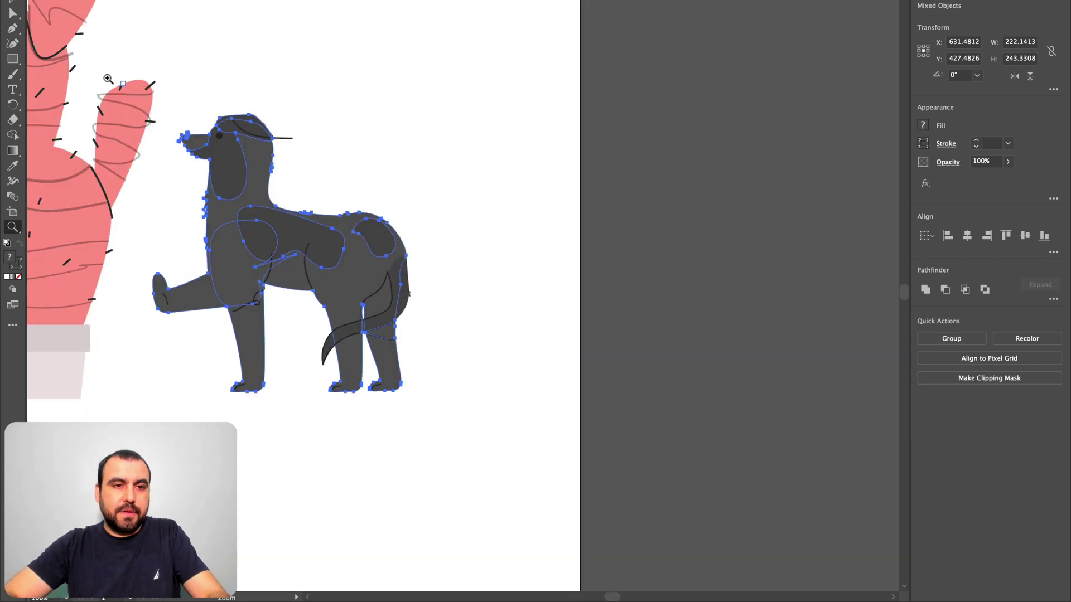
key(v)
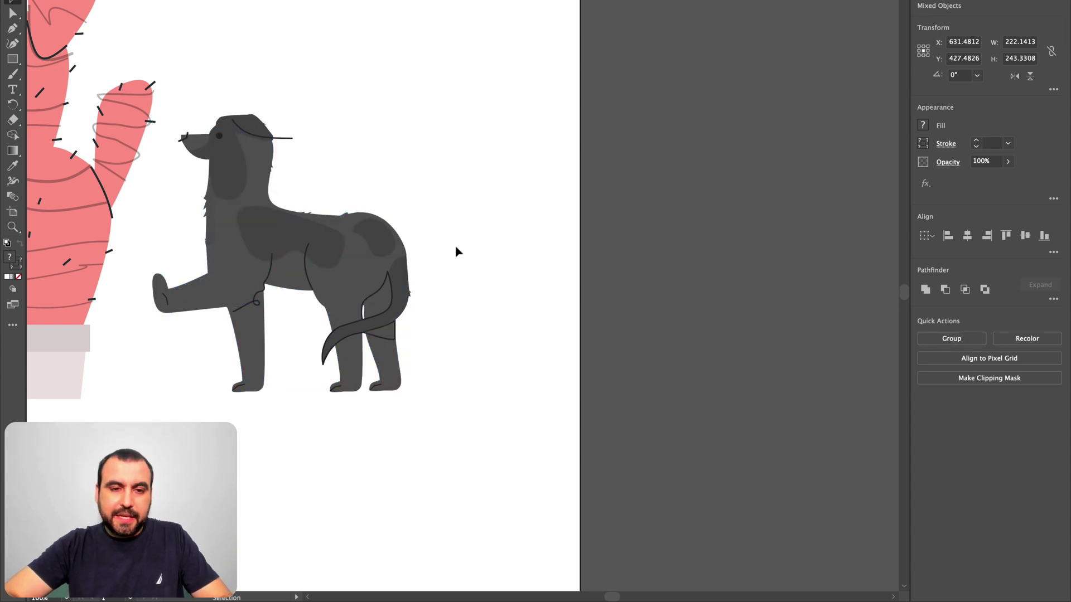
key(ctrl+g)
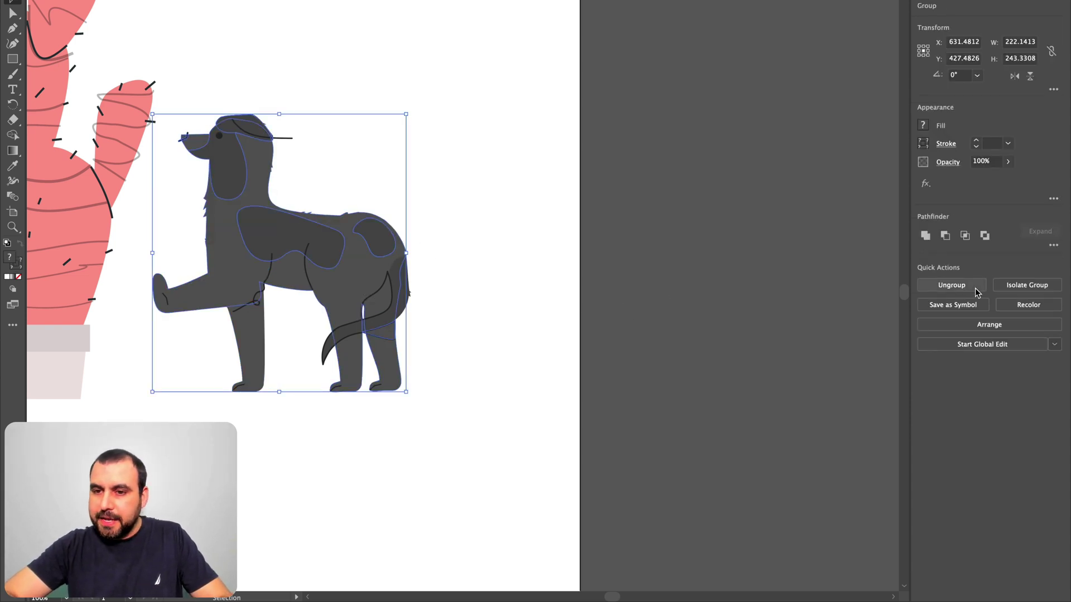
click(976, 291)
drag(393, 221, 457, 163)
key(ctrl+z)
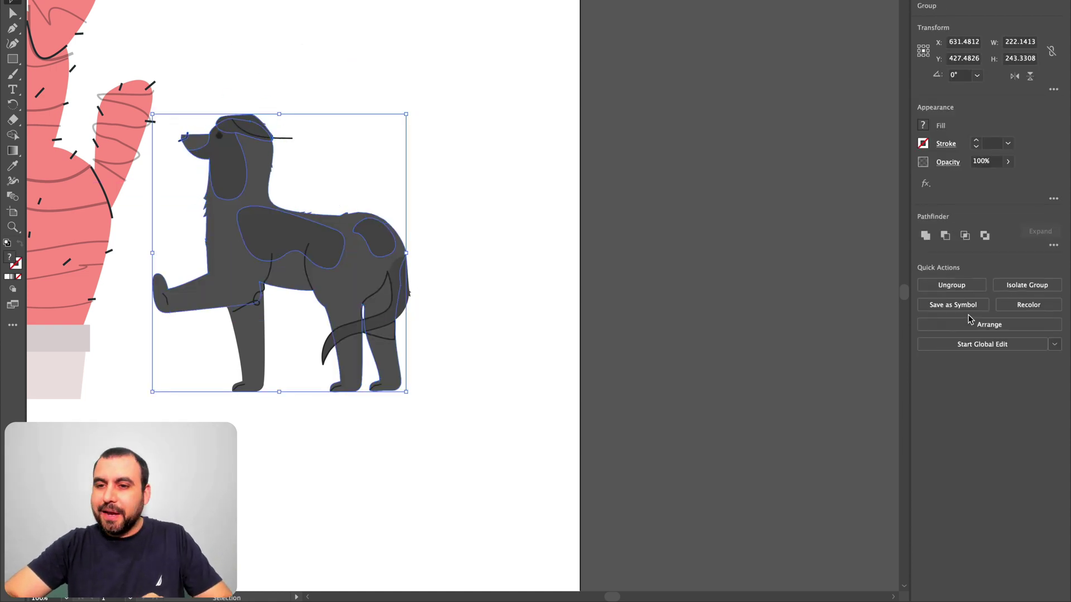
click(965, 288)
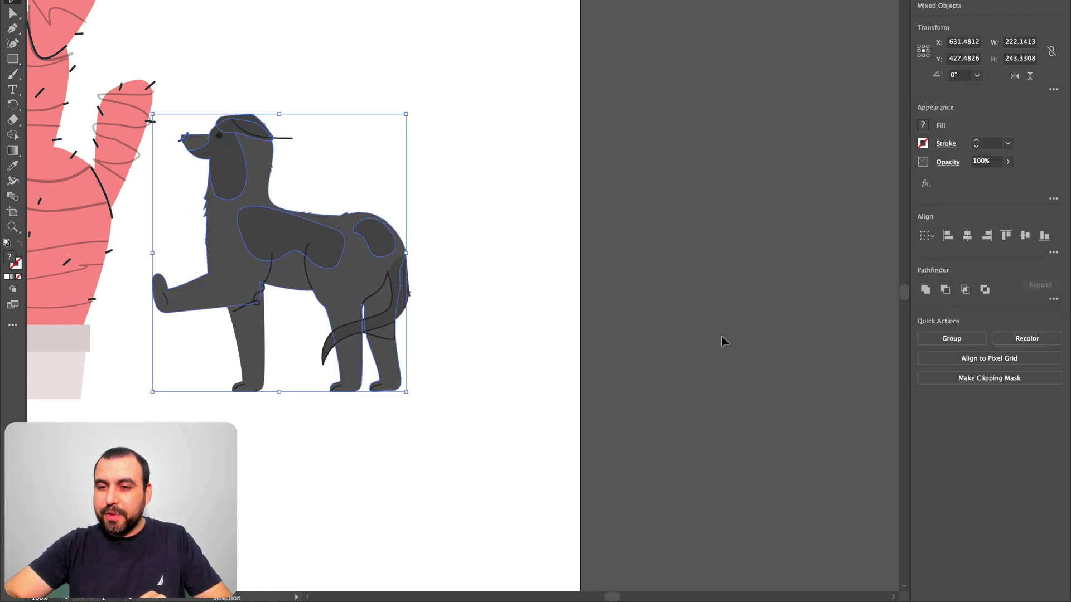
Step: Try moving the dog's dark spots up and to the right off its body, and undo the move
click(430, 216)
click(379, 237)
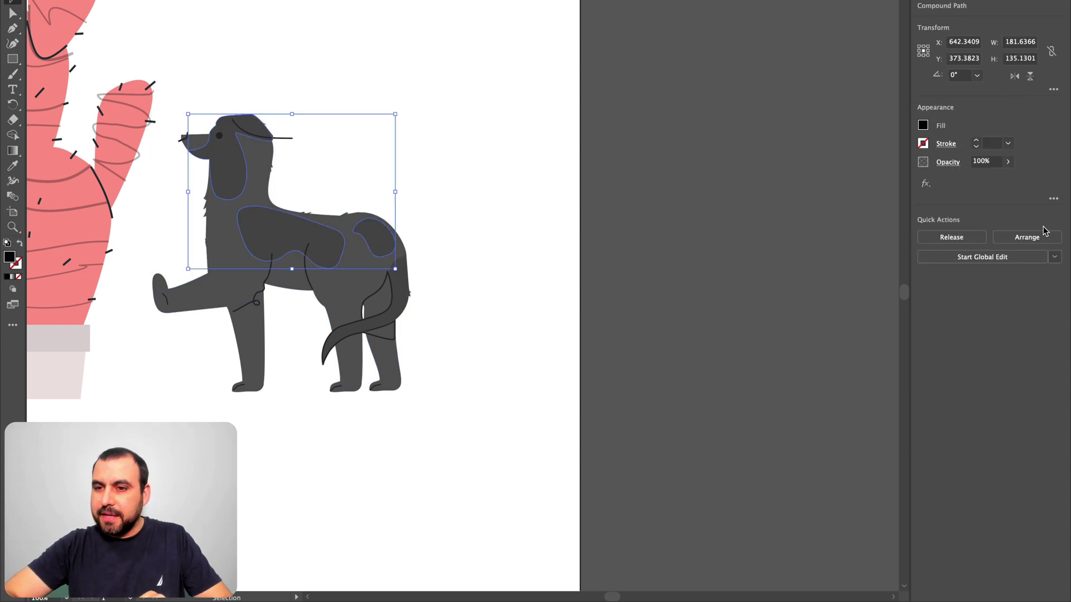
click(458, 202)
drag(311, 233, 472, 133)
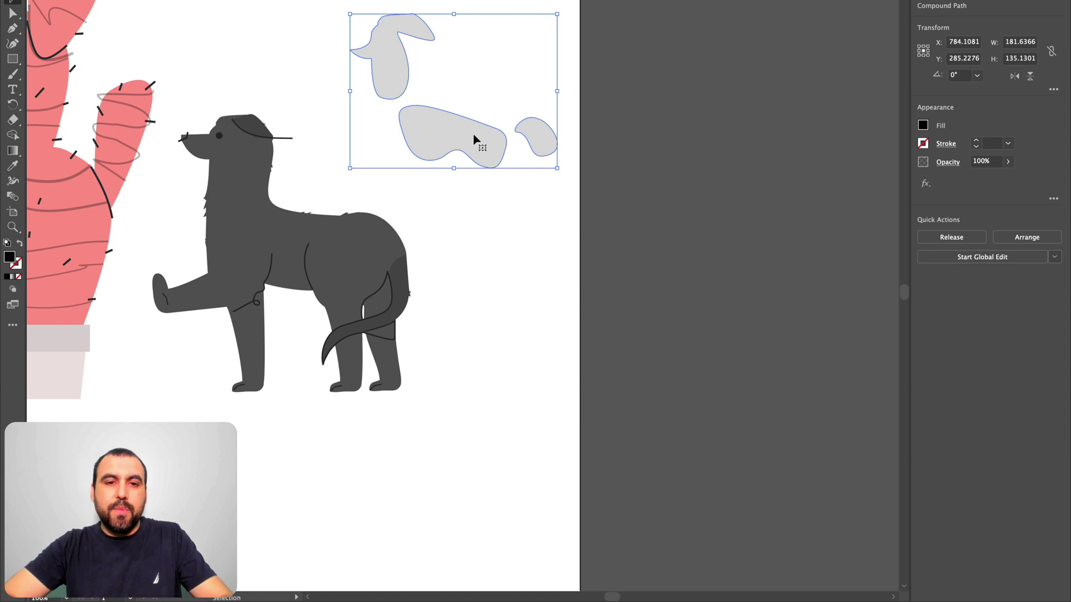
key(ctrl+z)
Step: Try pulling the dog's spots, body and front leg apart on the artboard, and undo all the moves
drag(234, 168, 407, 93)
drag(268, 221, 383, 371)
drag(217, 272, 156, 326)
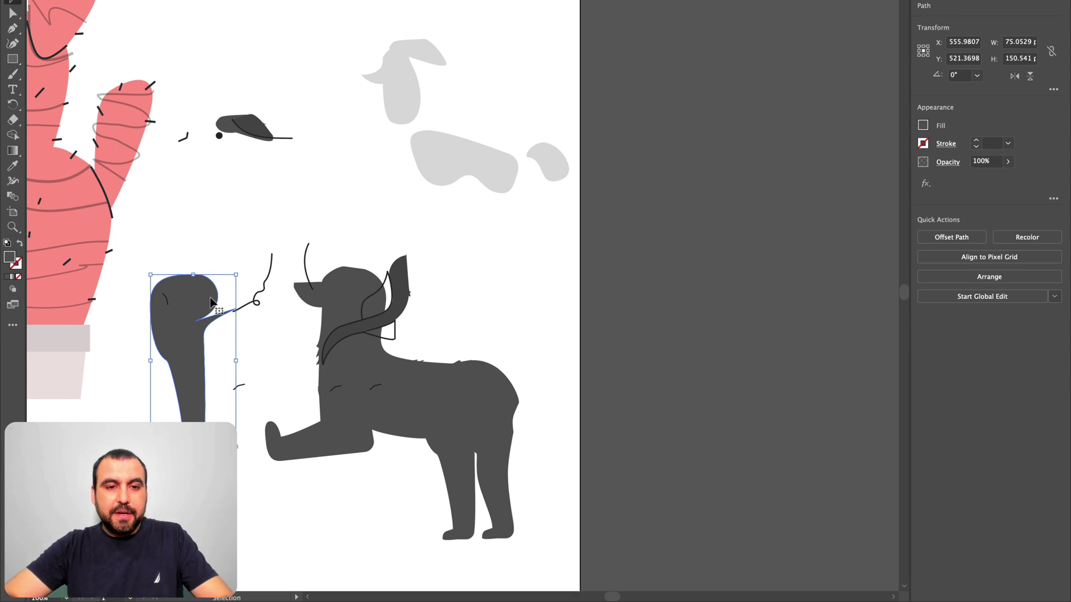
key(ctrl+z)
key(ctrl+z)
key(ctrl+z)
key(ctrl+z)
click(390, 208)
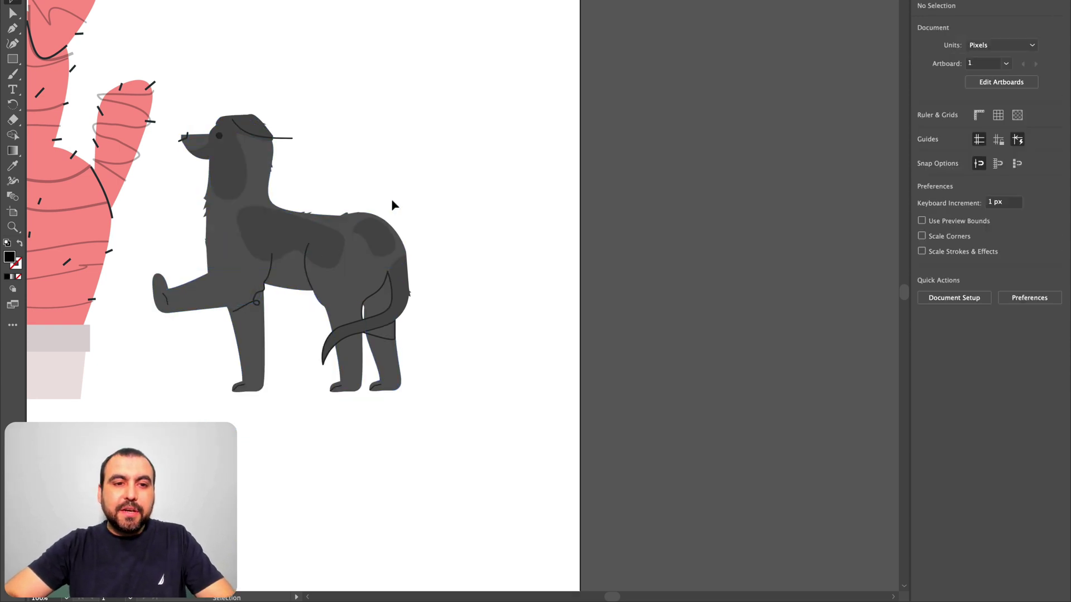
Step: Try moving the dog's body shape alone up and to the right, and undo the move
click(316, 229)
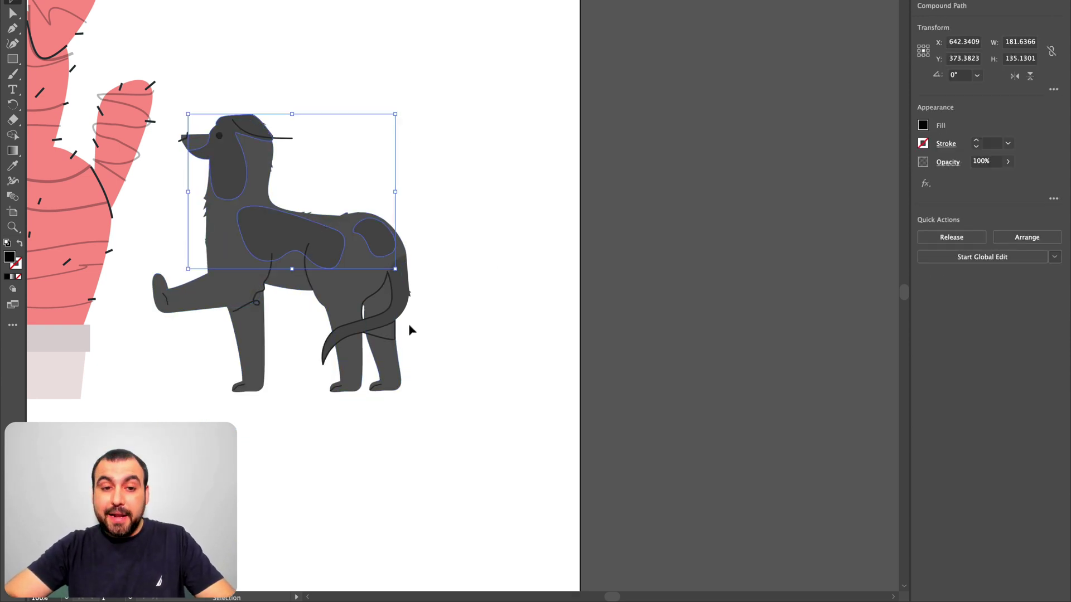
click(334, 296)
drag(334, 297, 463, 189)
key(ctrl+z)
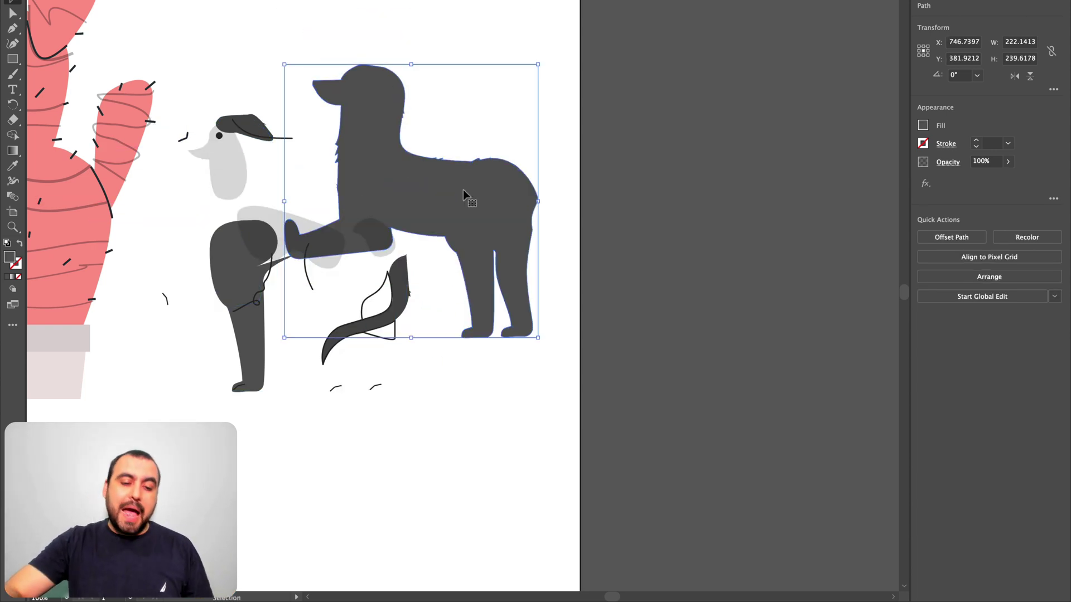
key(ctrl+z)
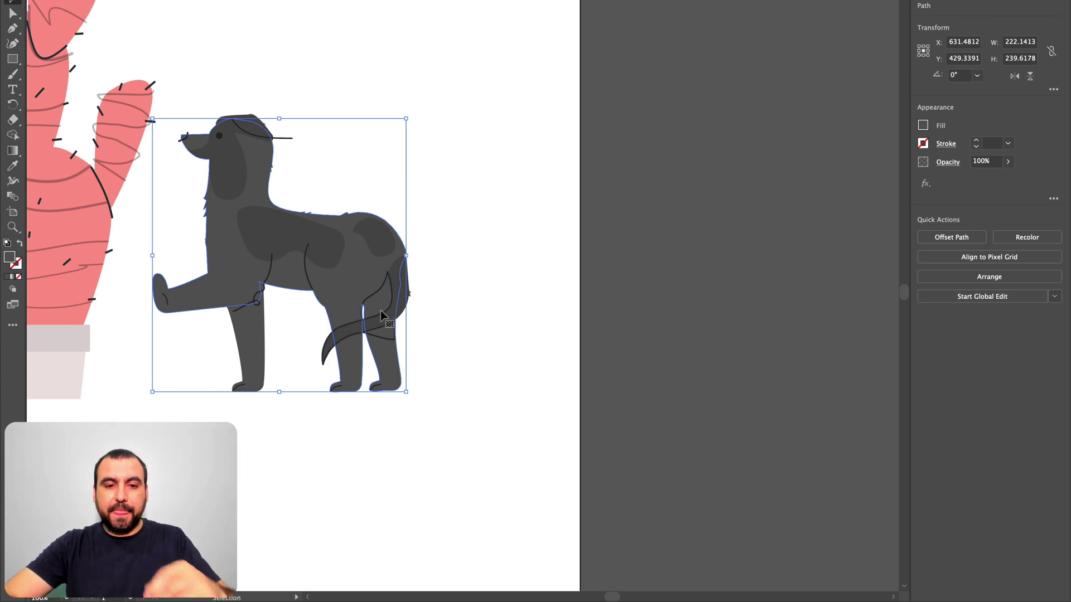
Step: Move the tail's outline, fill and shadow pieces off to the dog's right, and delete the dark spots from its body
click(381, 311)
drag(399, 276, 513, 245)
drag(436, 236, 480, 164)
drag(400, 285, 478, 270)
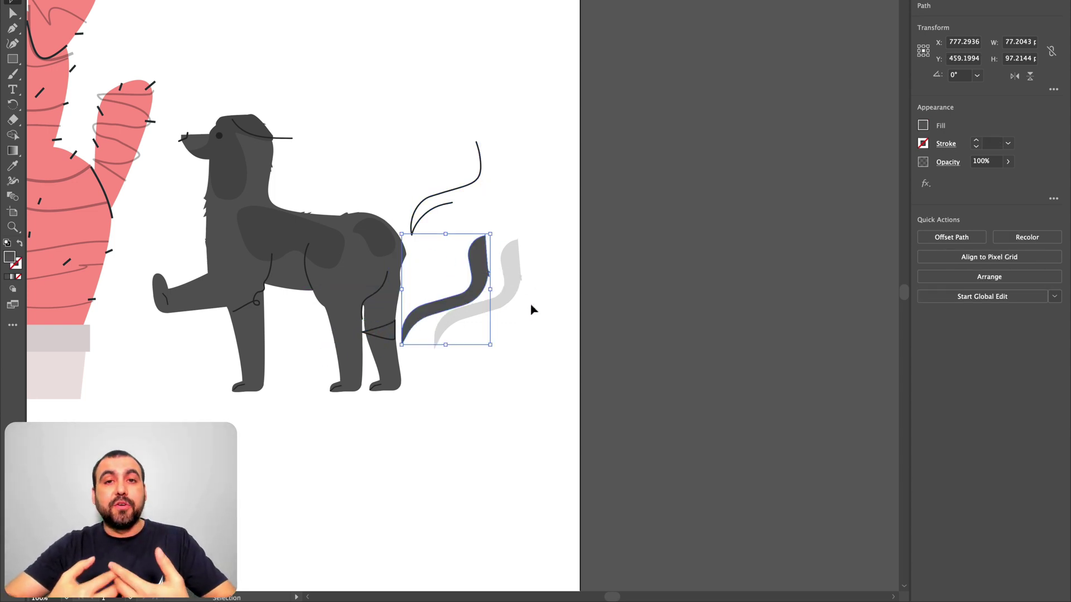
click(311, 232)
click(311, 232)
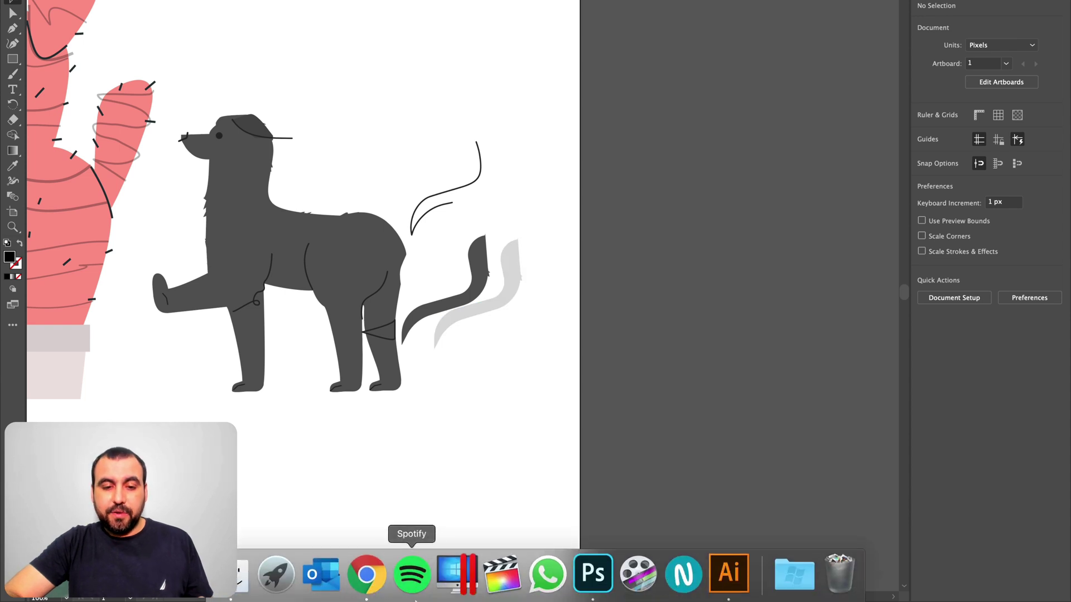
Step: Switch to ITG Builder in Chrome, dismiss the download message and open the Working from Home composition from the Explore page
click(378, 580)
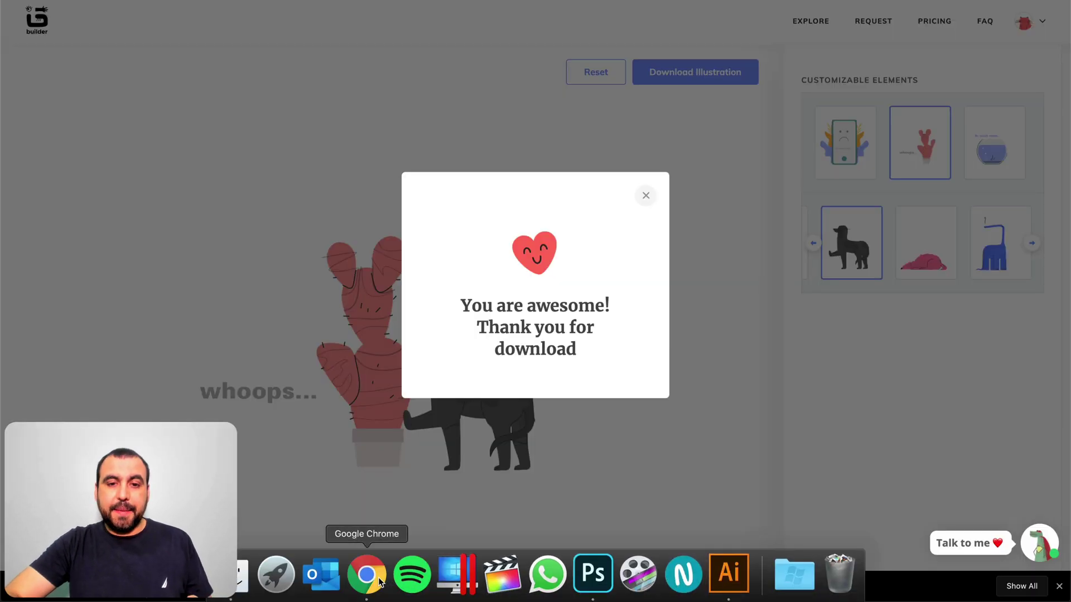
click(644, 197)
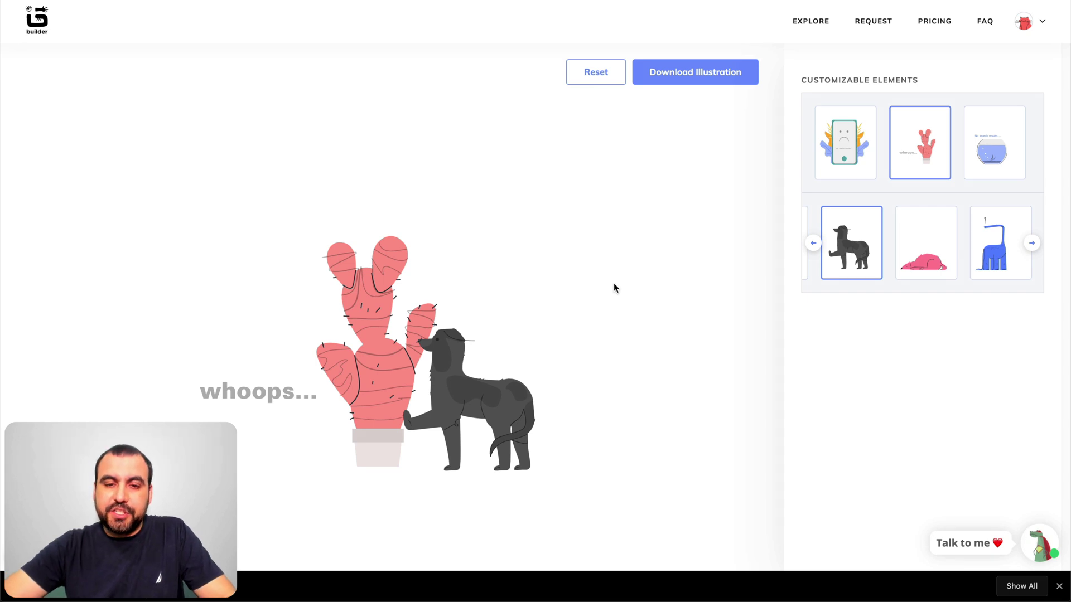
click(811, 22)
scroll(428, 301, down, 4)
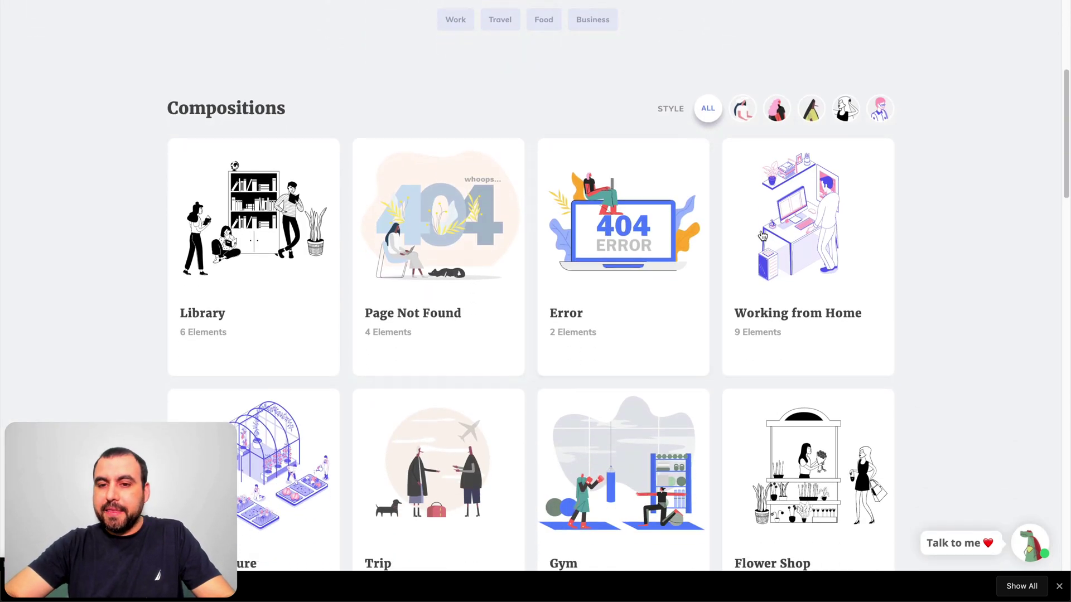
click(768, 237)
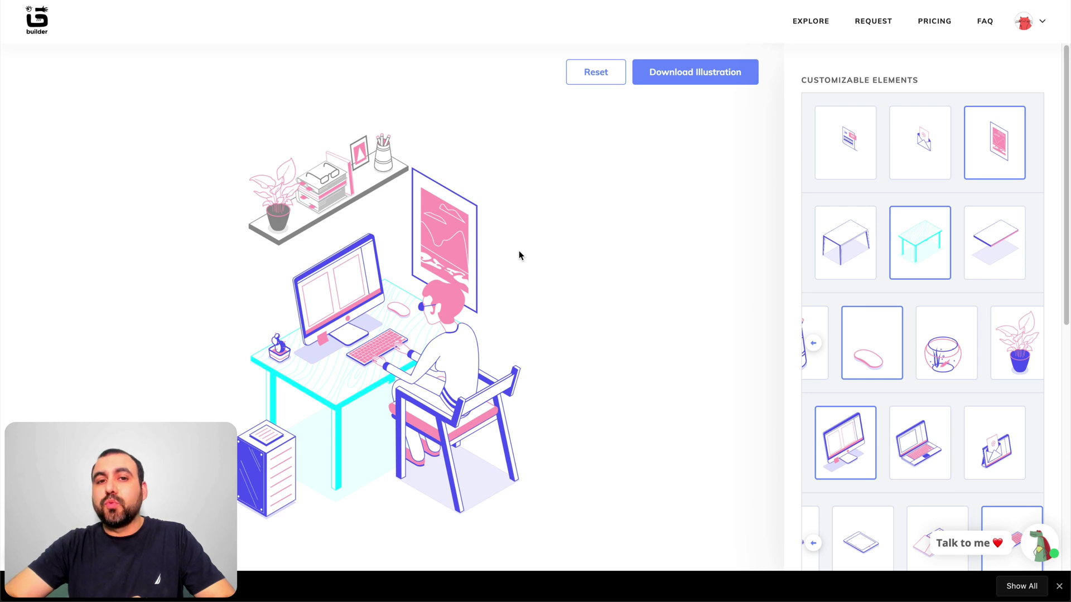
Step: Replace the desktop monitor on the desk with the laptop after trying the email screen variant
click(366, 298)
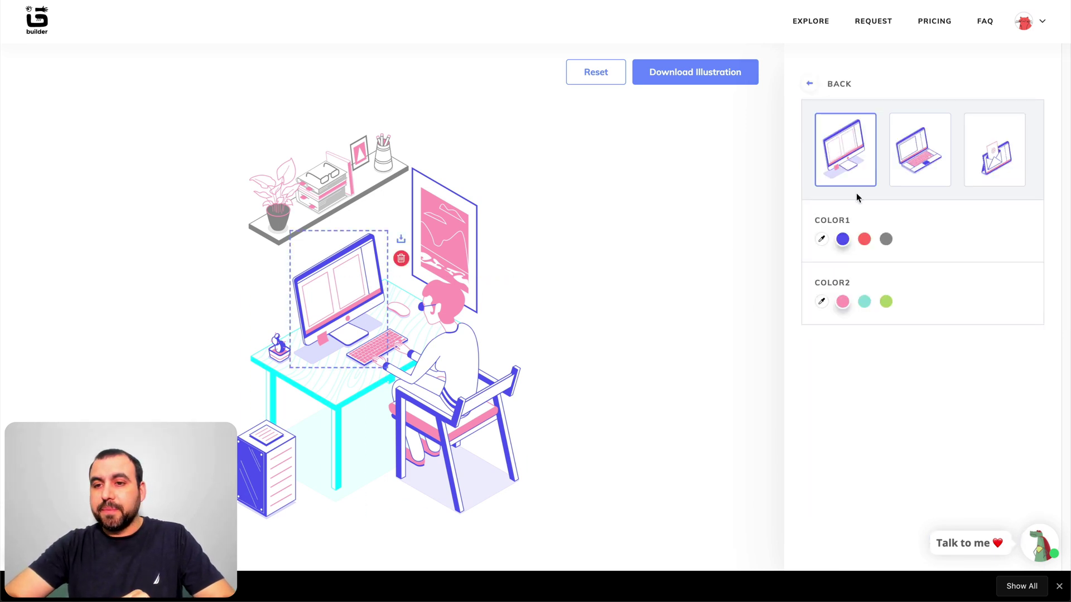
click(915, 171)
click(1004, 146)
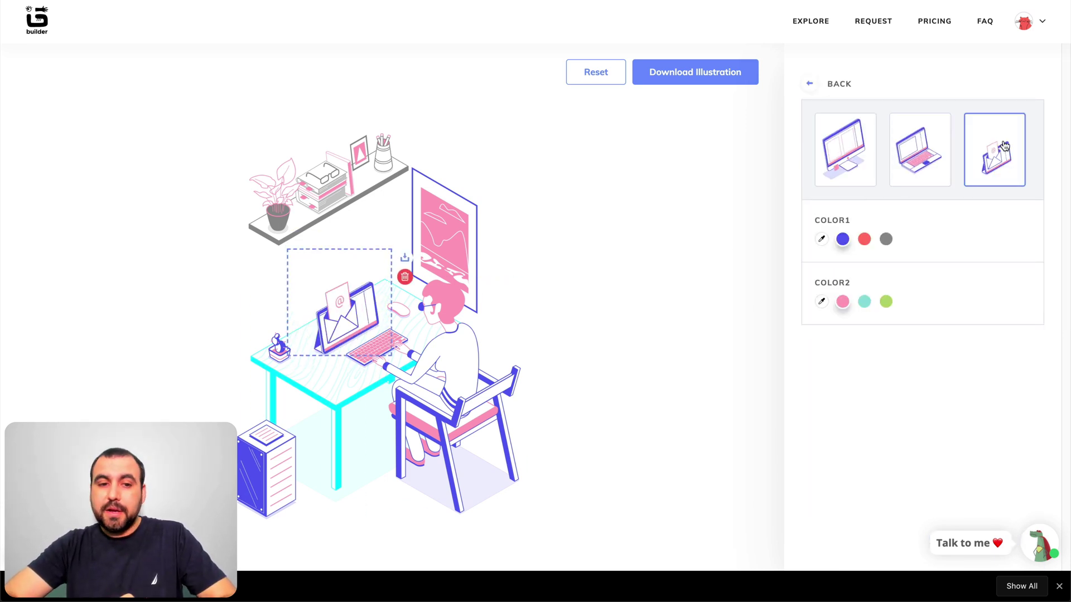
click(925, 161)
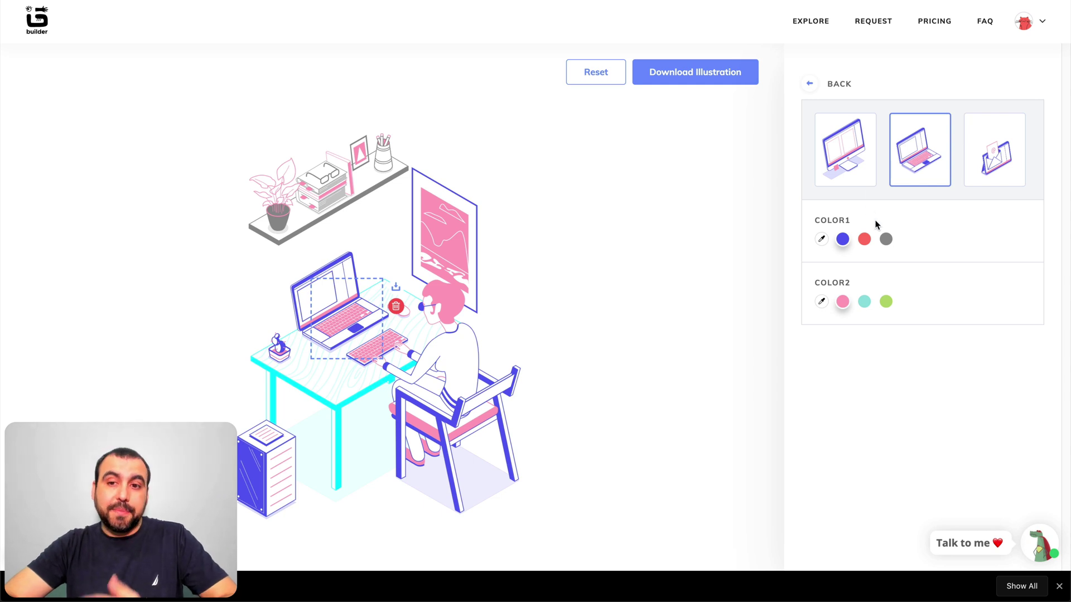
Step: Recolor the laptop with grey as Color1 and teal as Color2
click(865, 240)
click(886, 240)
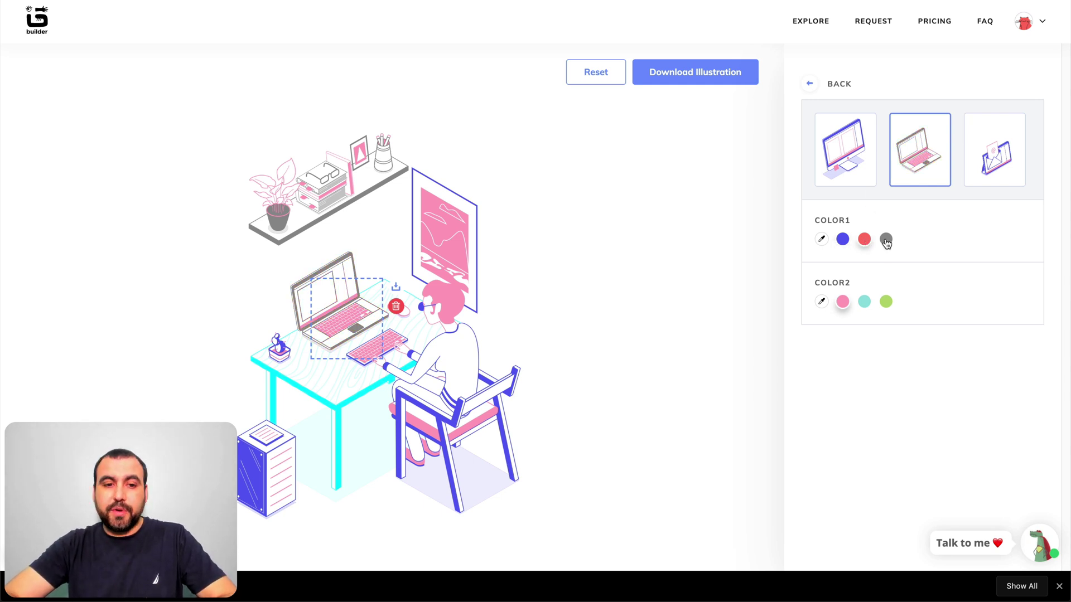
click(863, 305)
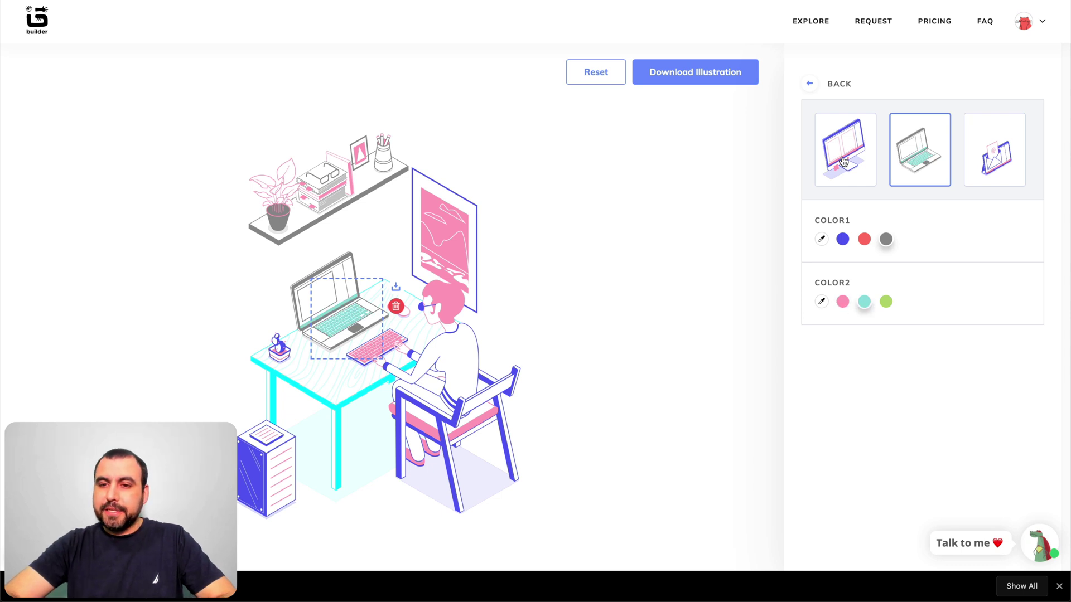
Step: Swap the wall poster for the PDF document and the seated person for the empty chair
click(450, 238)
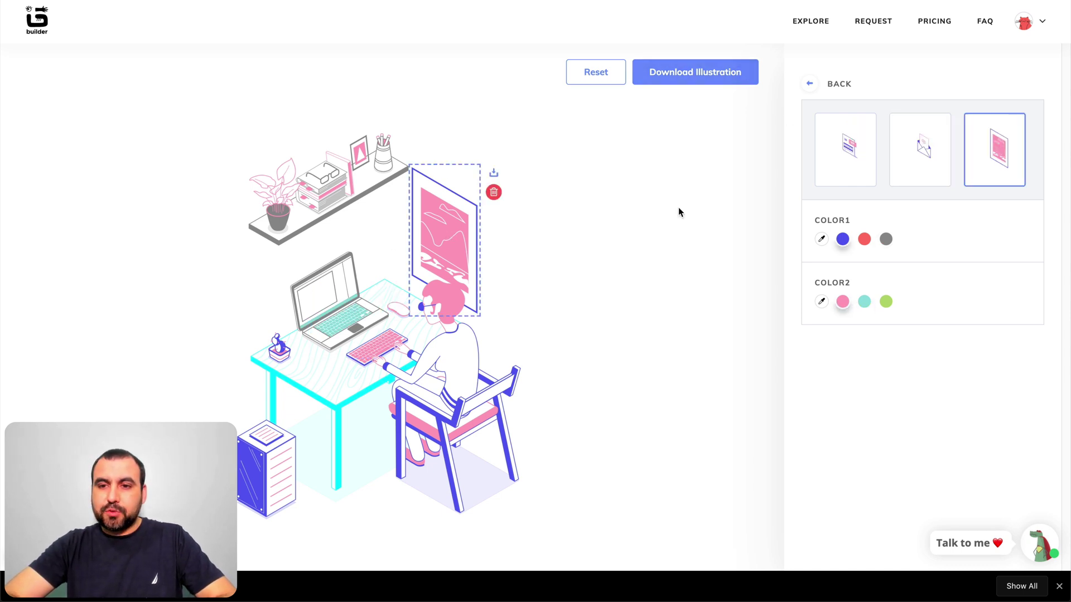
click(861, 169)
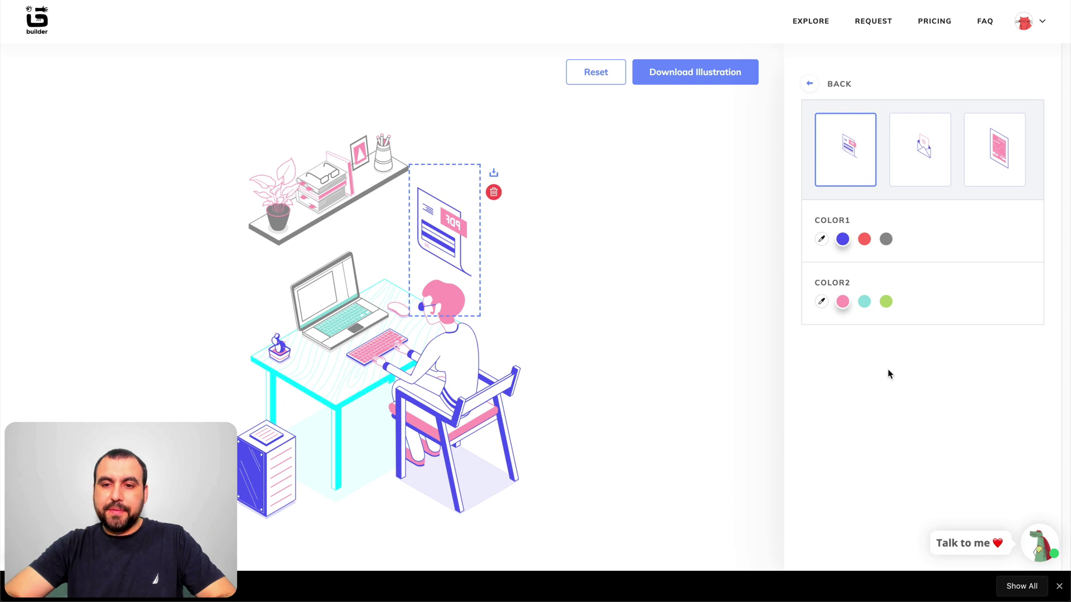
click(505, 357)
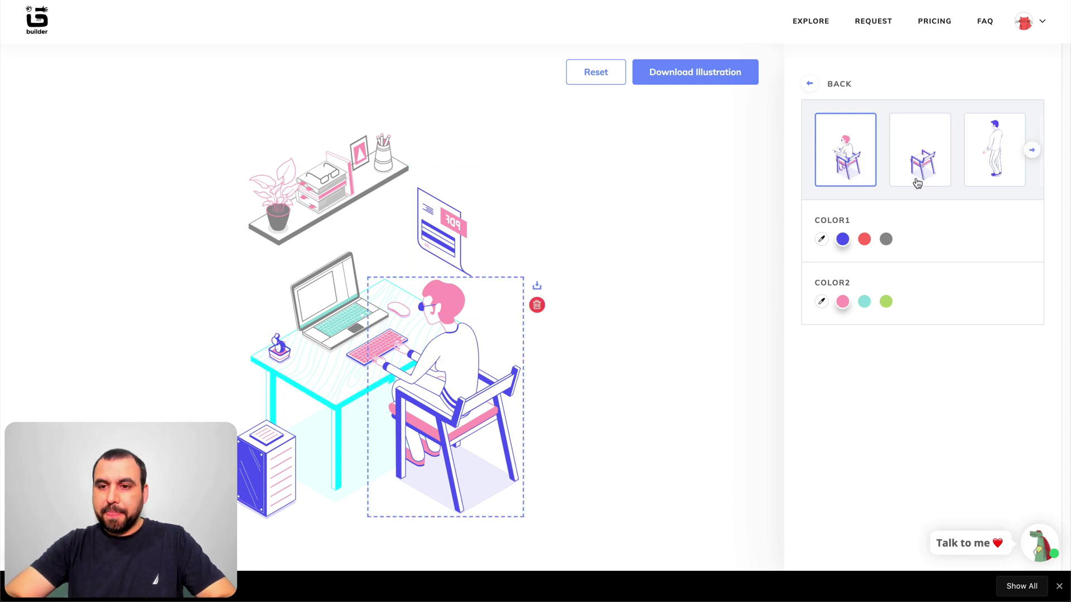
click(935, 159)
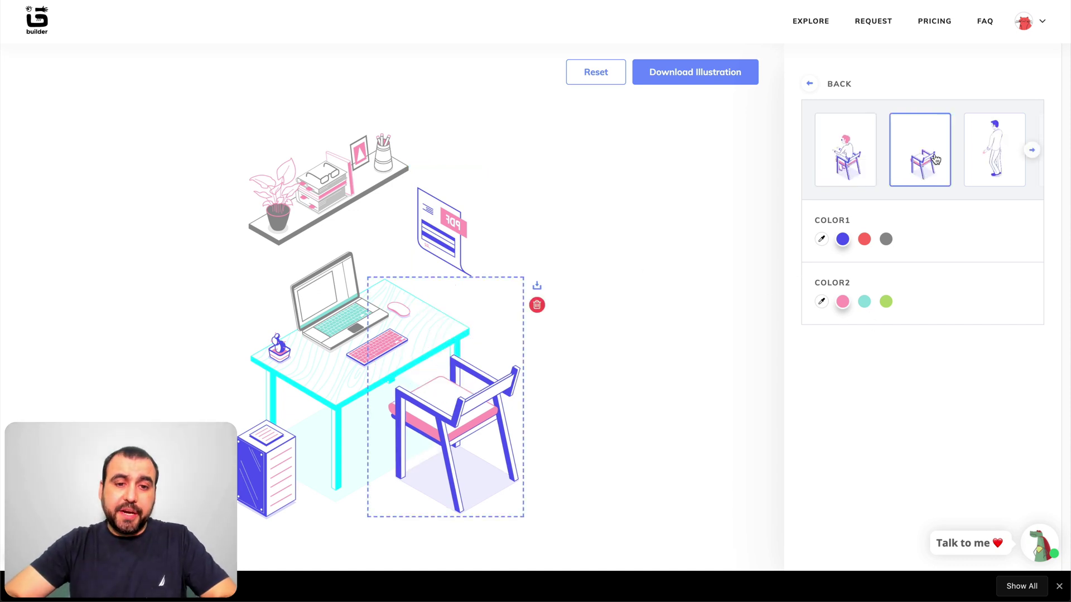
Step: Swap the empty chair for the standing person and the computer tower beside the desk for the box of files
click(1008, 154)
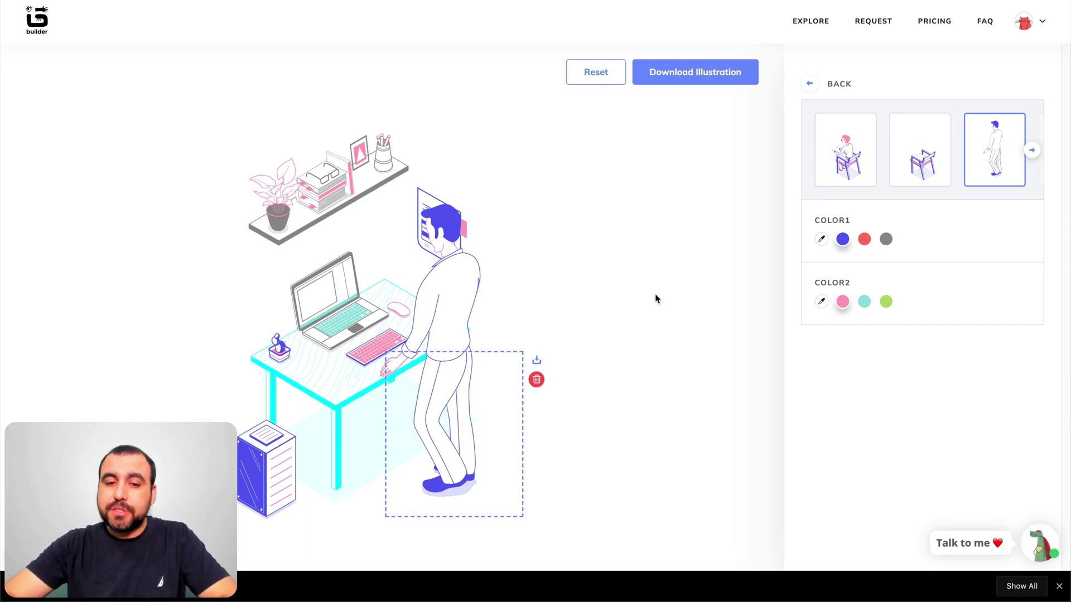
click(267, 469)
click(912, 162)
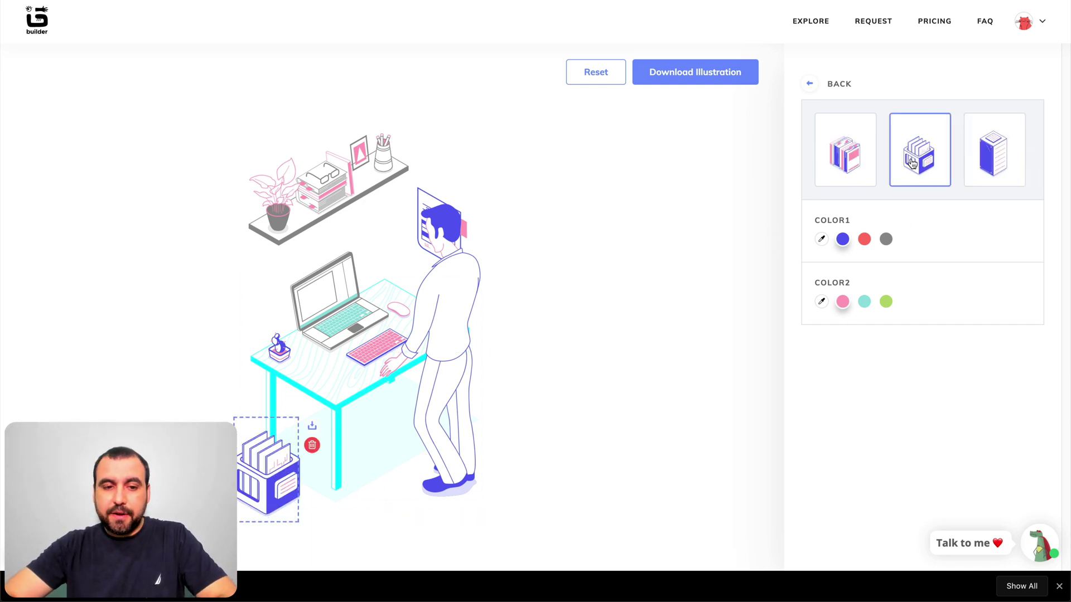
Step: Replace the cyan desk with the legless floating tabletop after trying the thin-legged desk variant
click(324, 376)
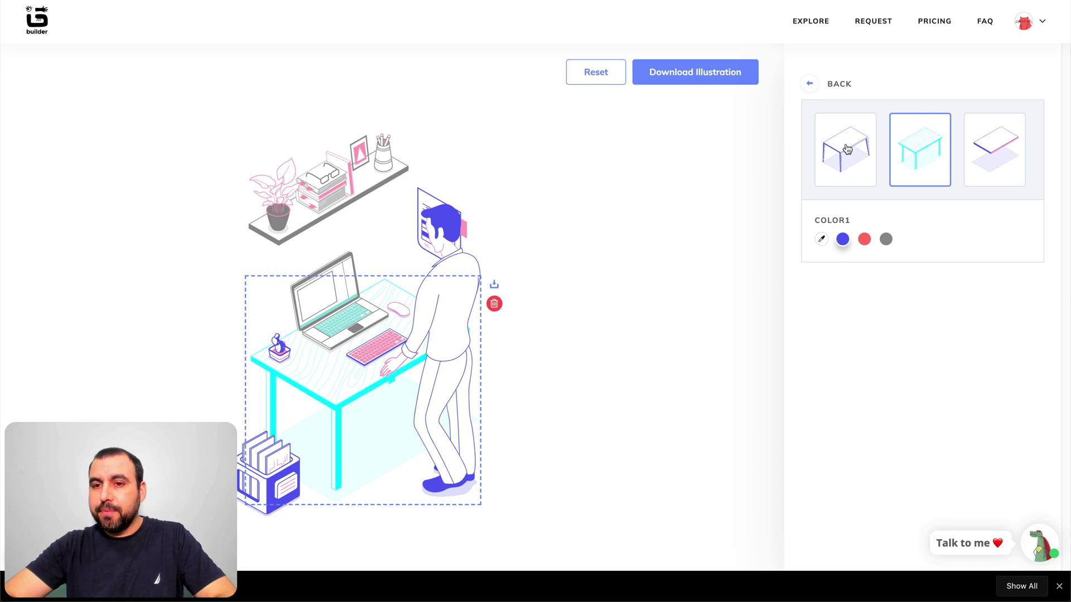
click(847, 149)
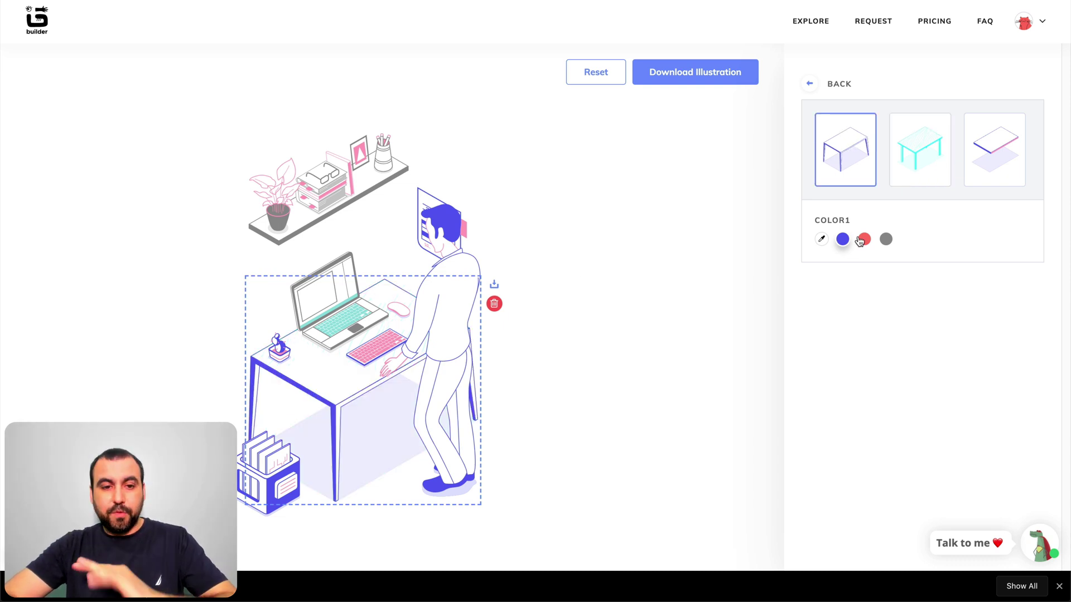
click(919, 184)
click(842, 168)
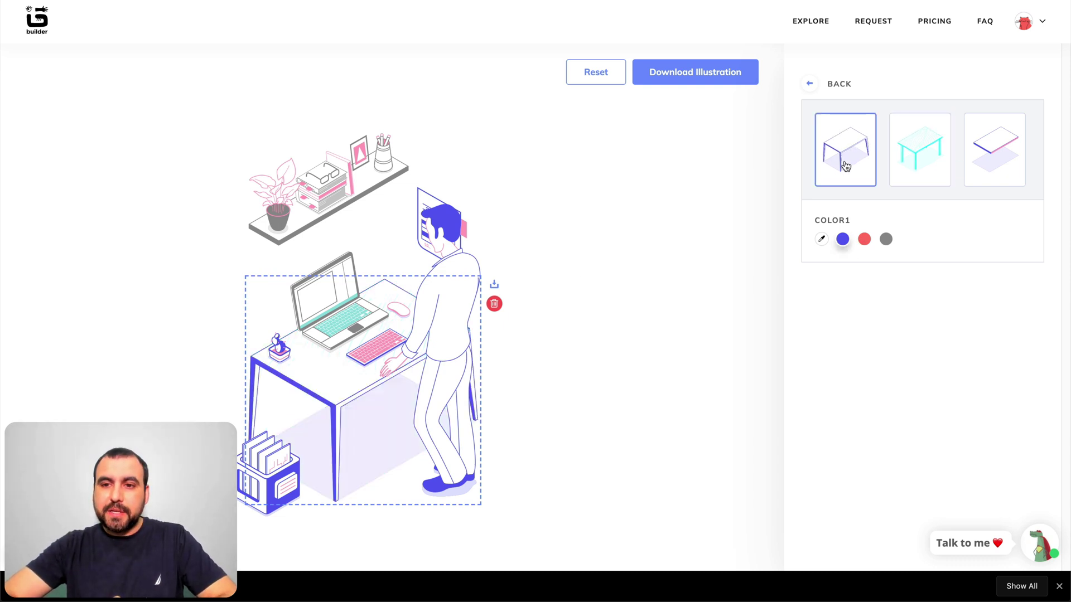
click(986, 152)
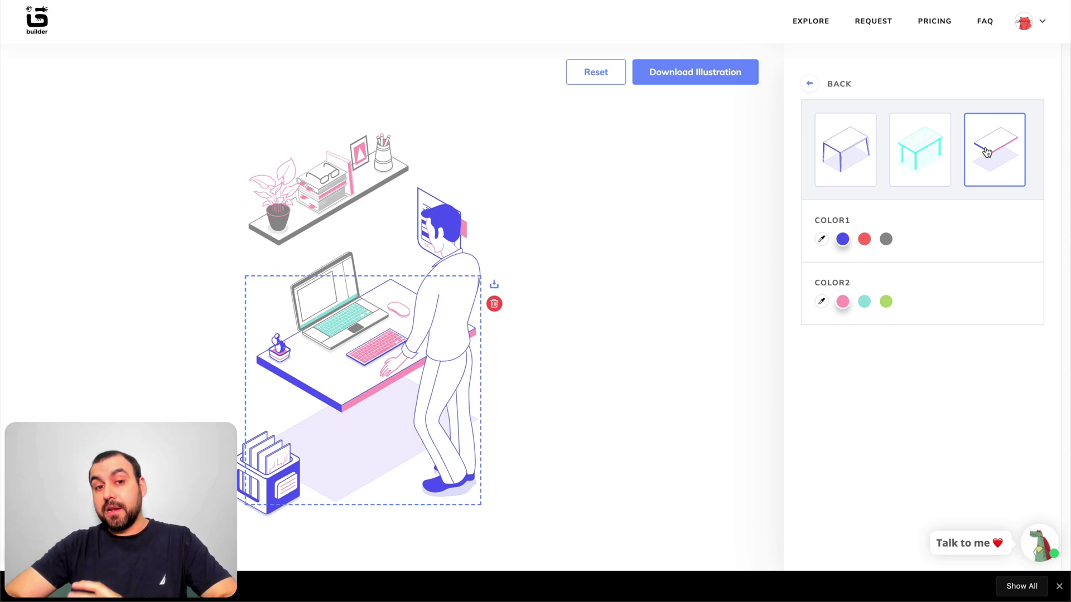
Step: Replace the wall shelf above the laptop with the email envelope after trying the PDF document variant
click(346, 178)
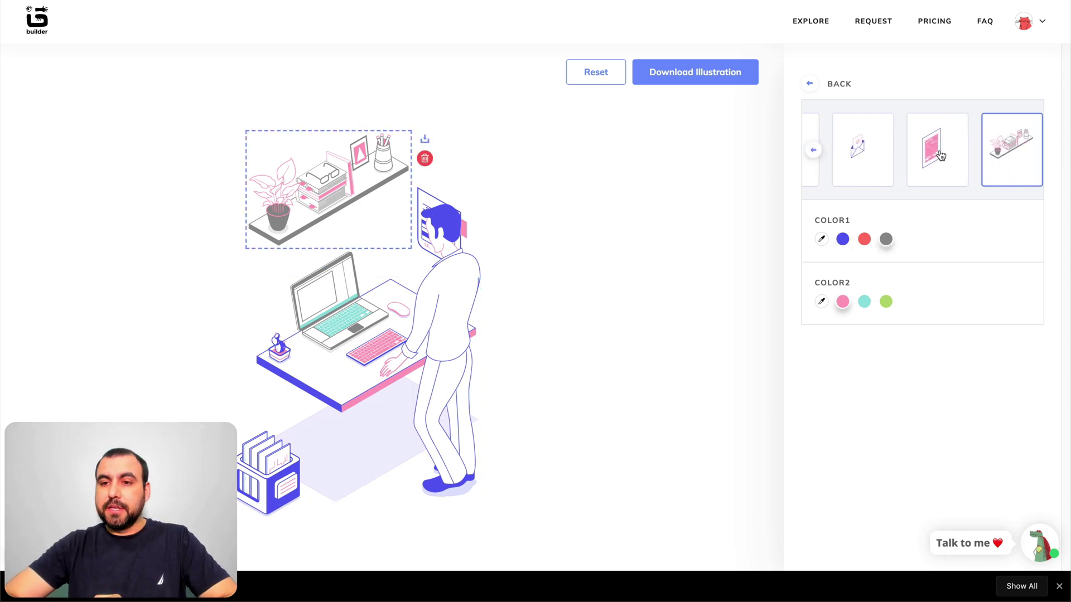
click(939, 155)
click(876, 165)
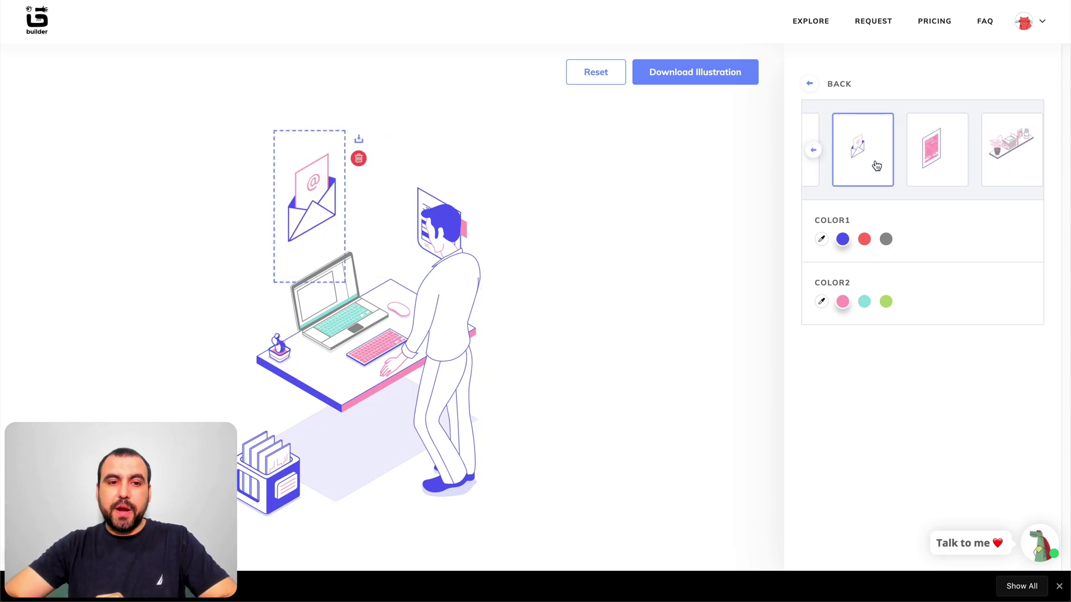
click(813, 151)
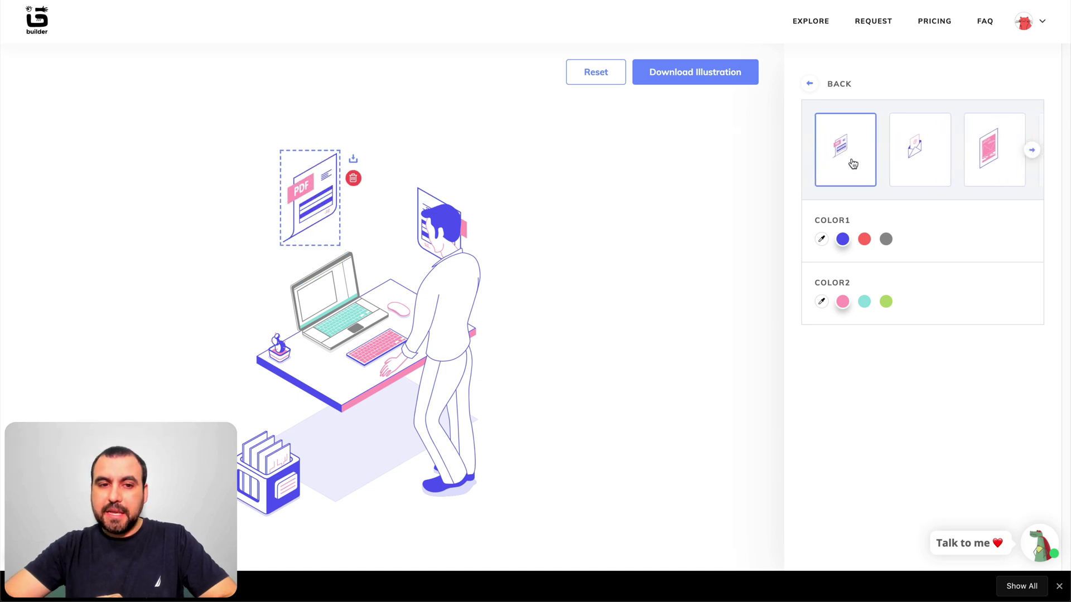
click(908, 154)
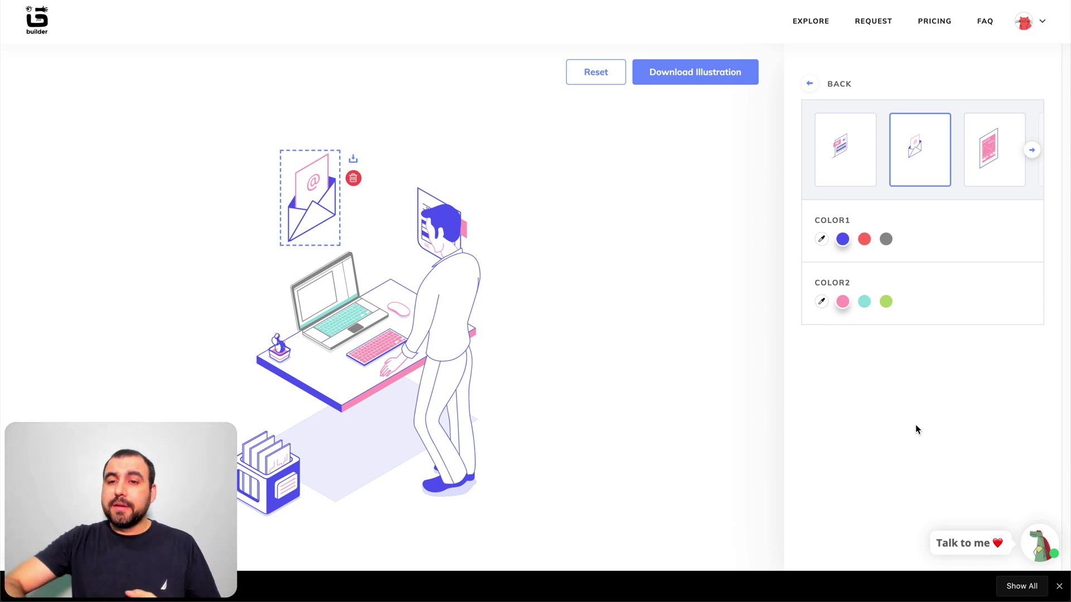
Step: Open the Horticulture composition from the Explore page
click(809, 21)
scroll(613, 401, down, 4)
scroll(560, 468, down, 3)
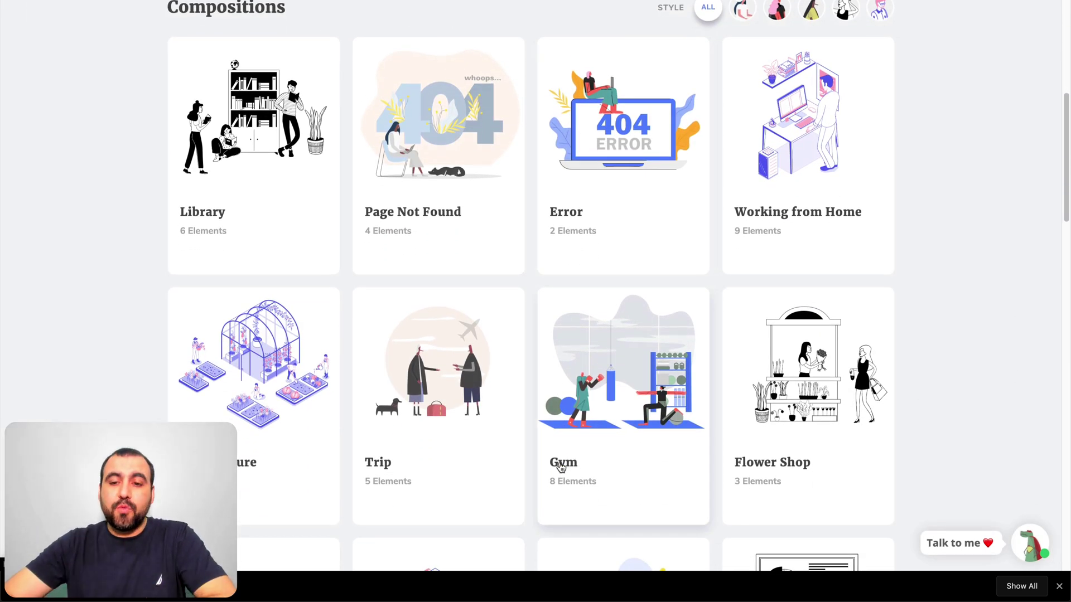
scroll(561, 468, down, 2)
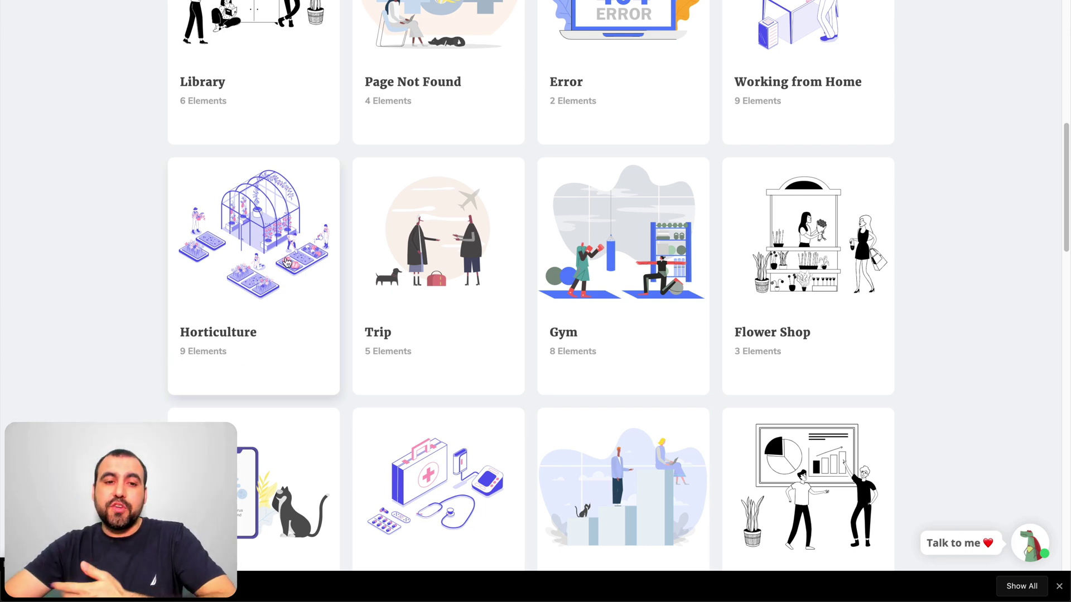
click(287, 233)
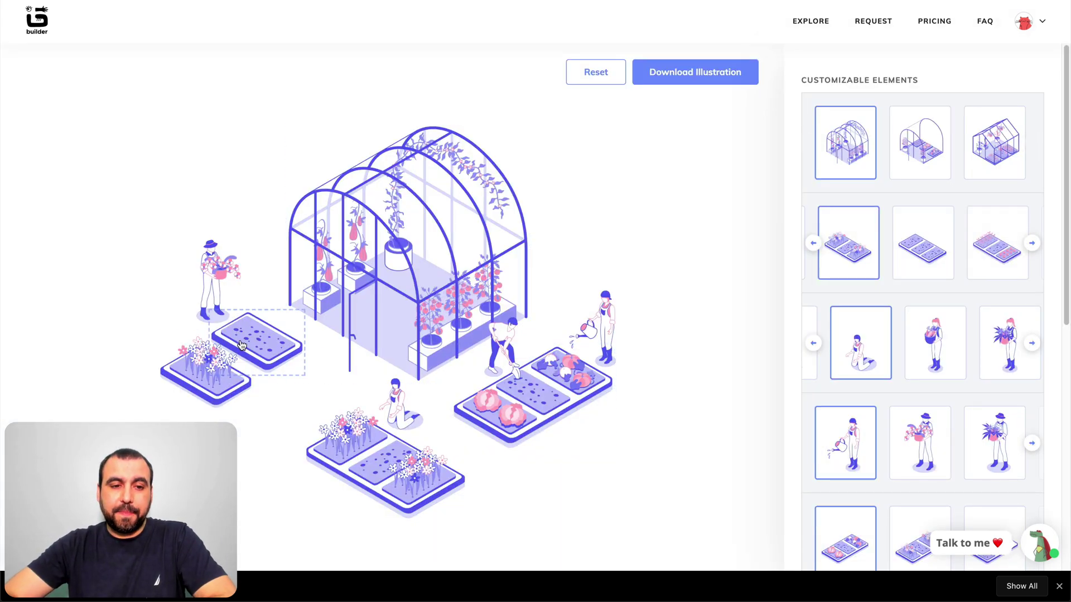
Step: Delete the small soil bed beside the greenhouse, after trying its sprouting variant, and the three-section flower bed in front
click(241, 345)
click(910, 165)
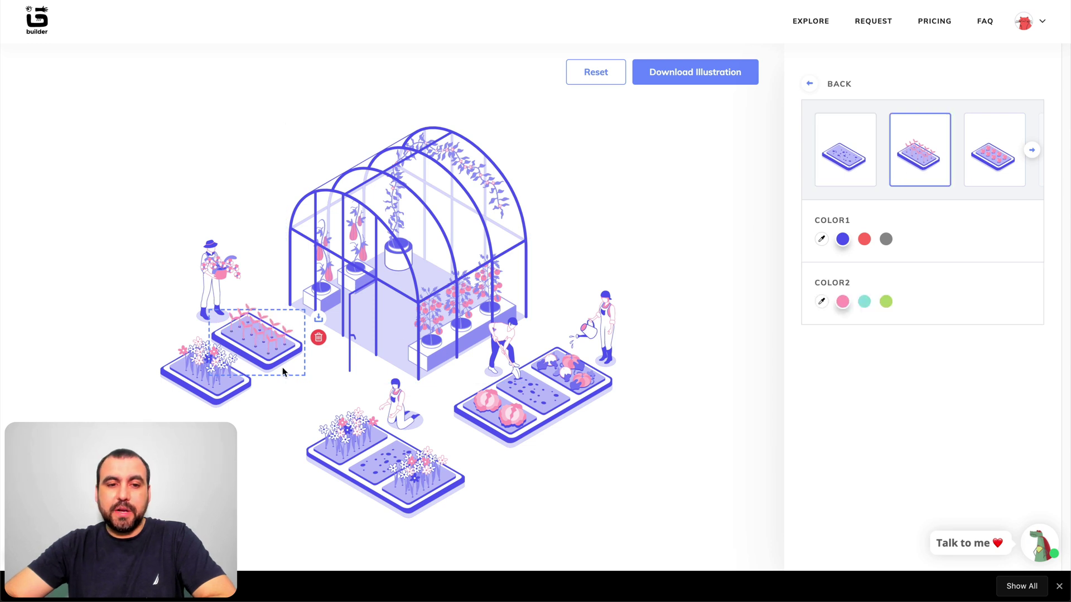
click(317, 338)
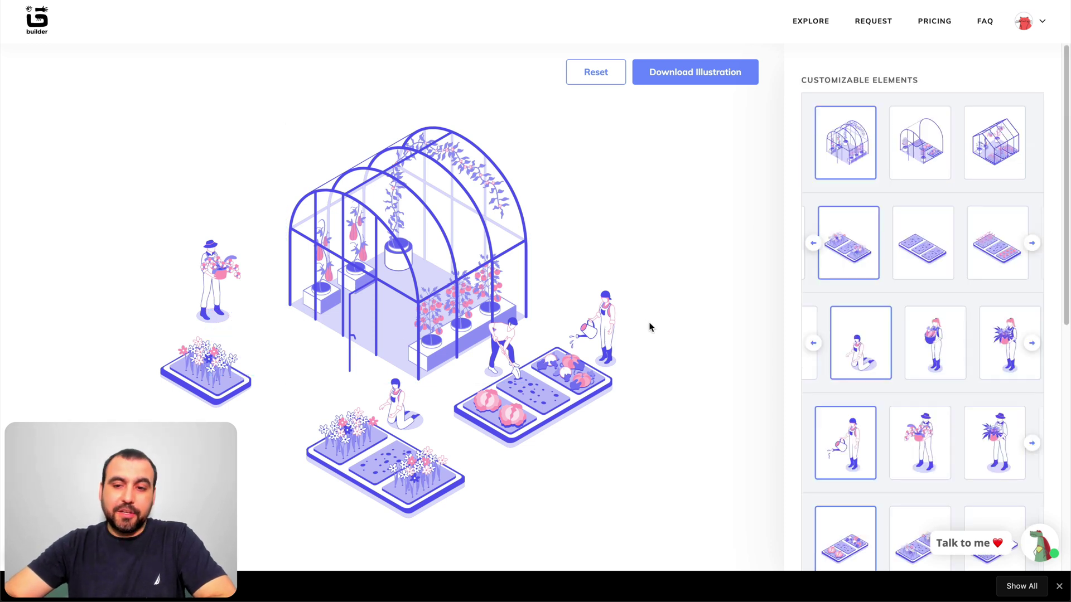
click(402, 476)
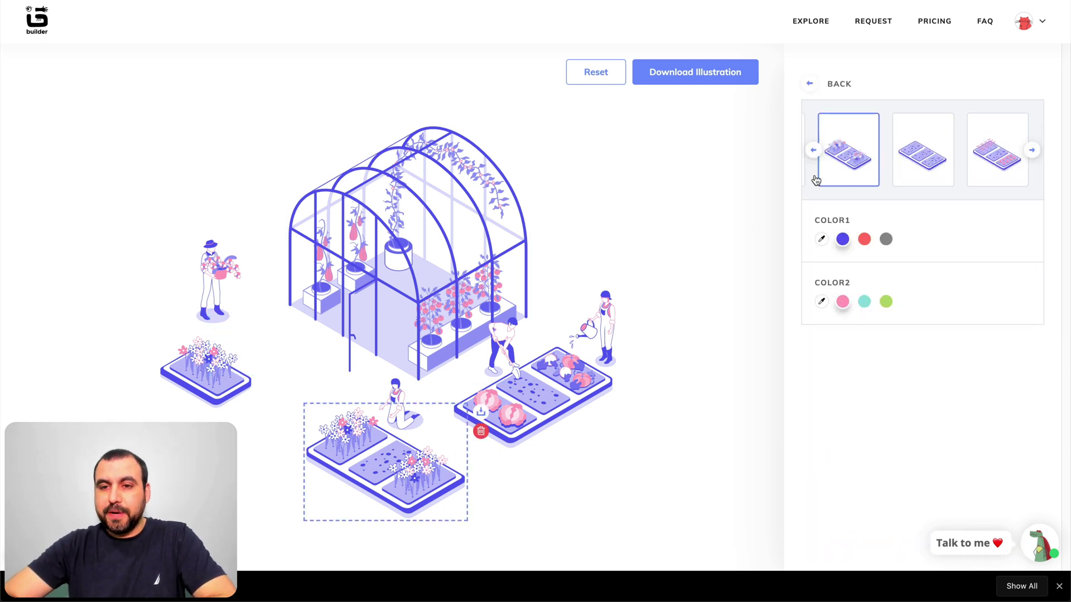
click(481, 431)
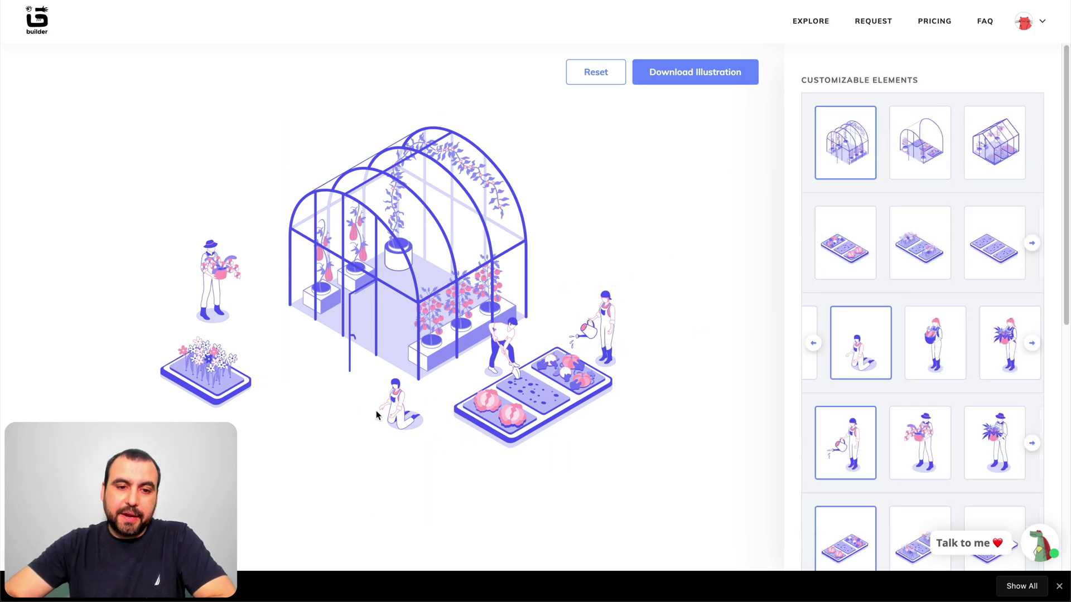
Step: Delete the kneeling gardener and the remaining small flower bed from the composition
click(397, 412)
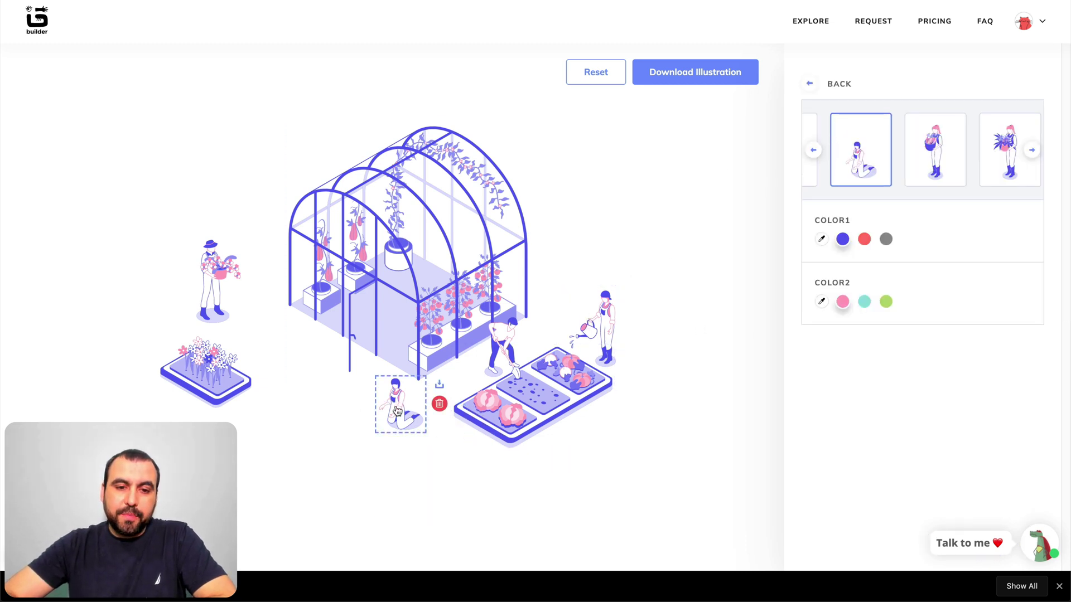
click(440, 405)
click(222, 368)
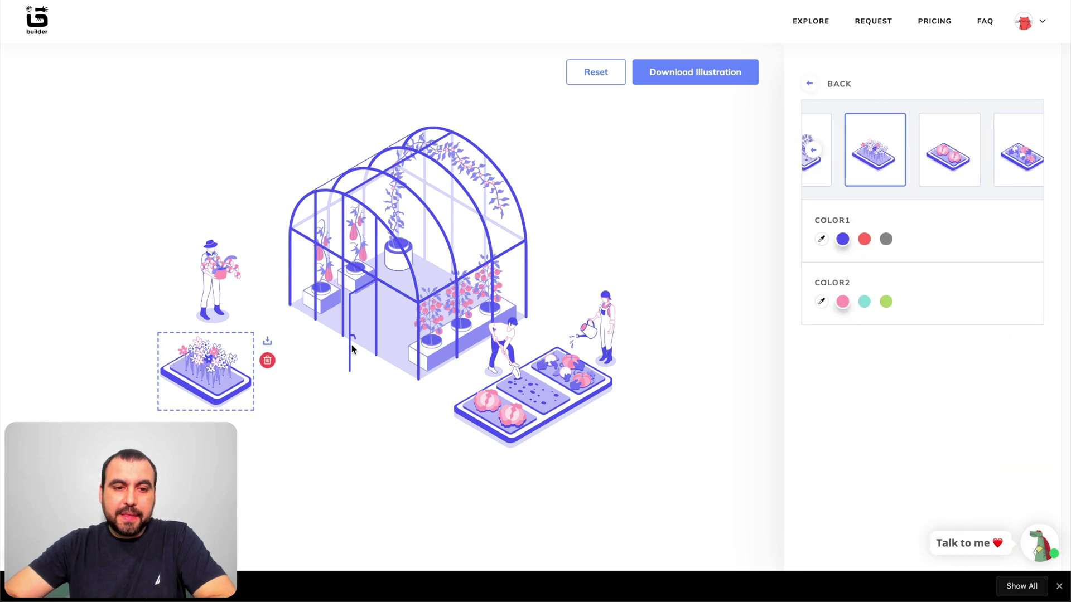
click(266, 363)
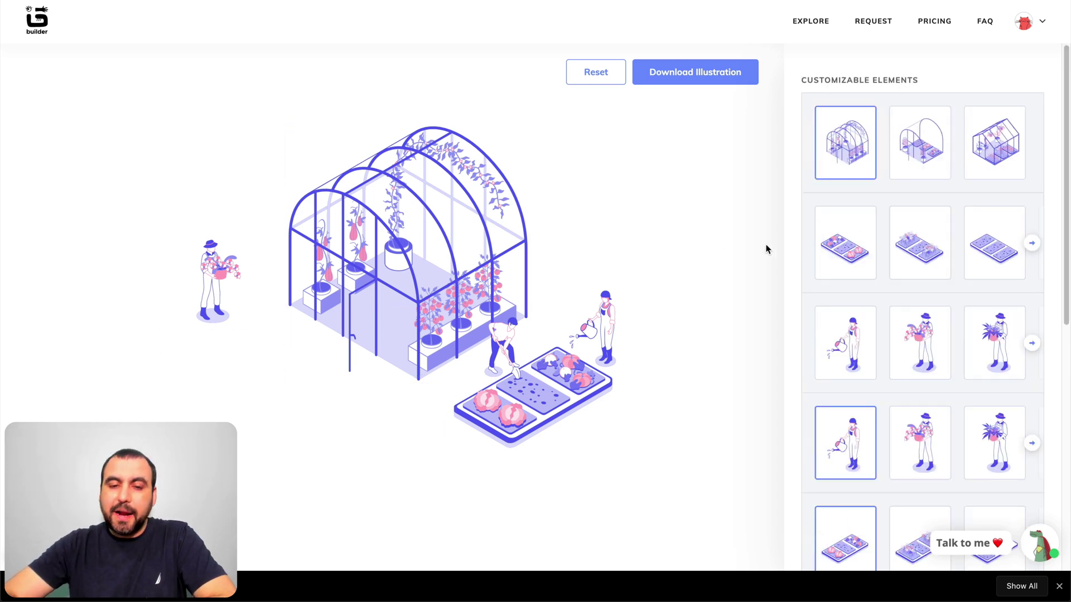
Step: View the download format options for the greenhouse illustration and close them without downloading
click(724, 79)
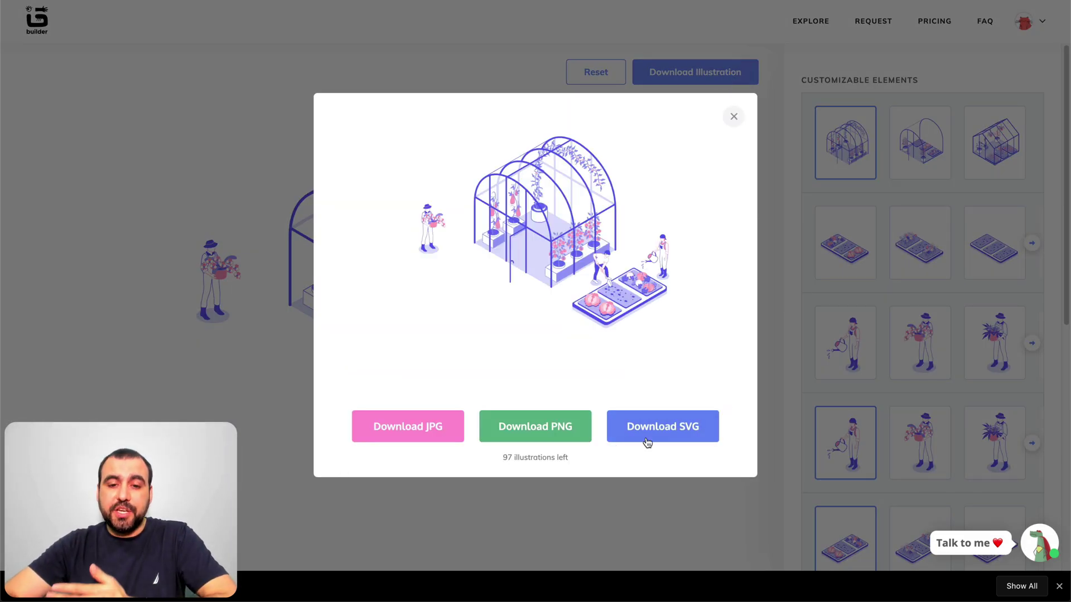
click(732, 116)
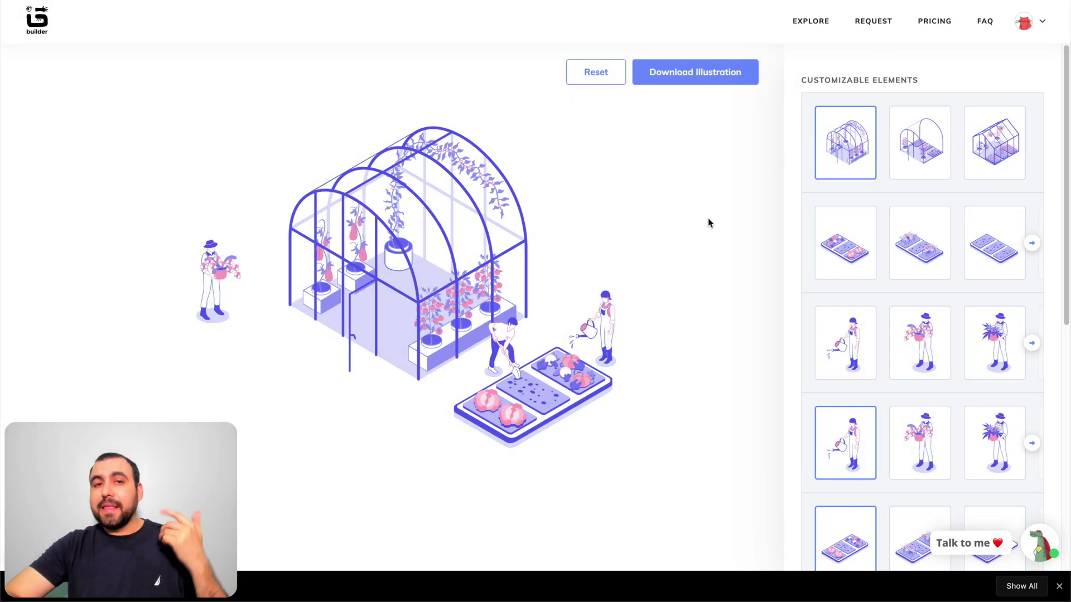
Step: Send a custom illustration request with the message "need dog barking"
click(873, 22)
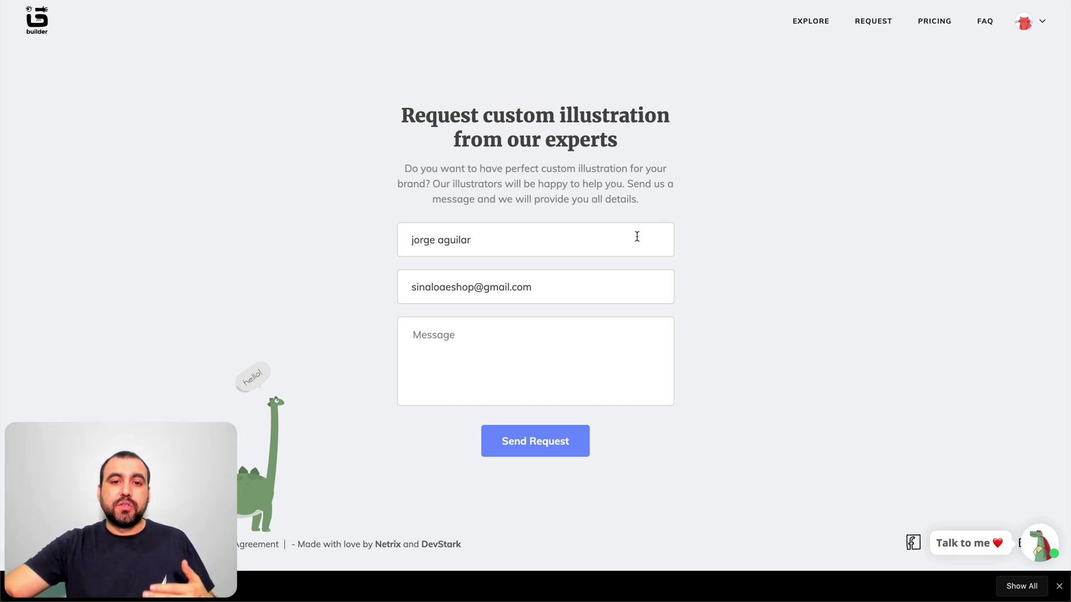
click(601, 335)
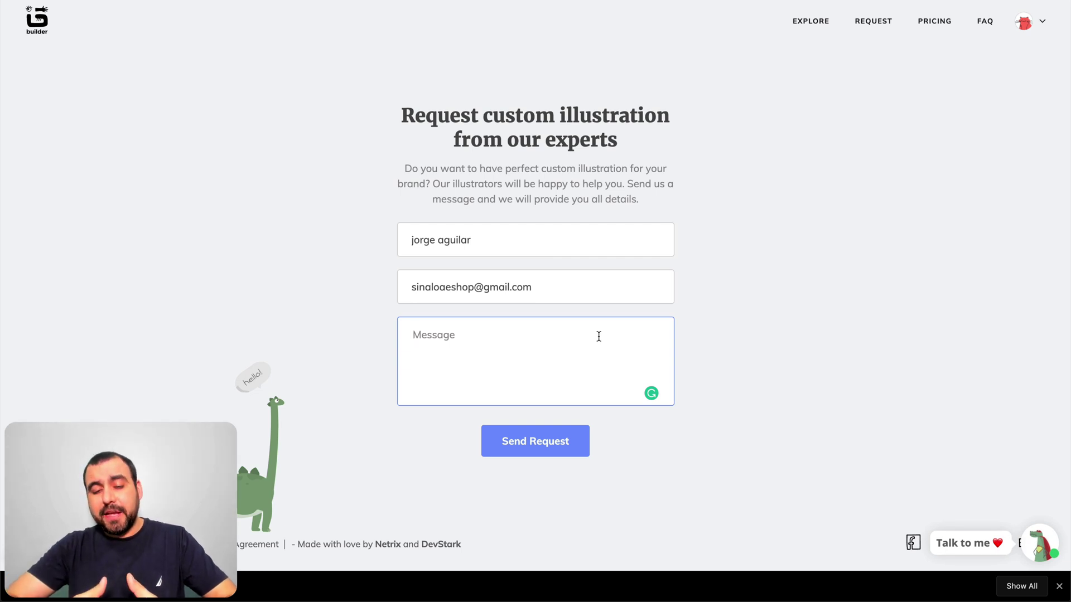
text(need dog barking)
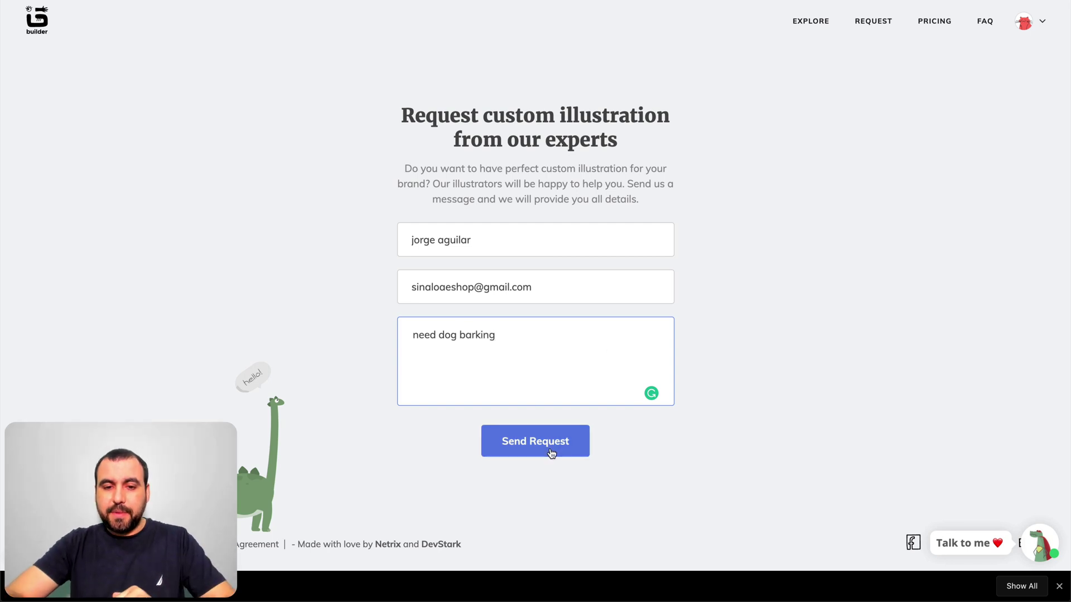
click(559, 449)
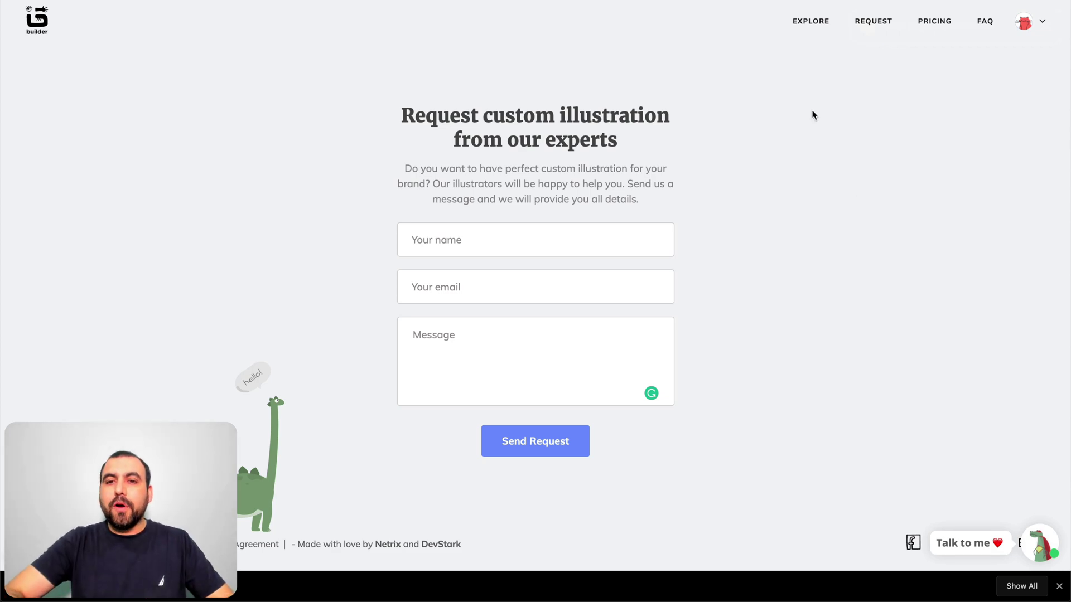
Step: Return to the Explore page, filter the illustrations by the Love category and look through the results
click(801, 23)
scroll(562, 304, down, 15)
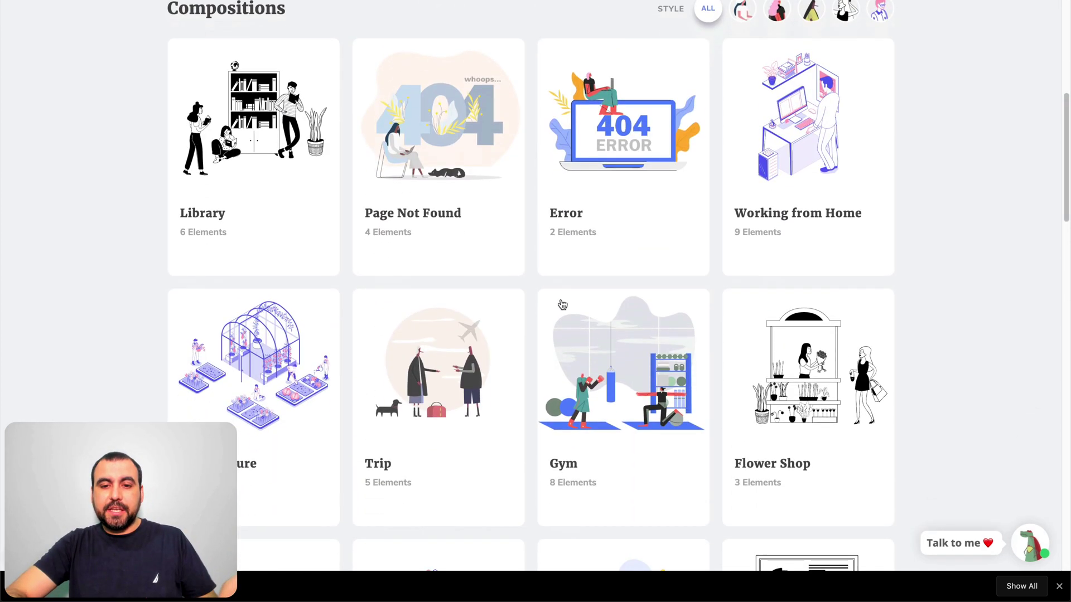
scroll(561, 303, up, 20)
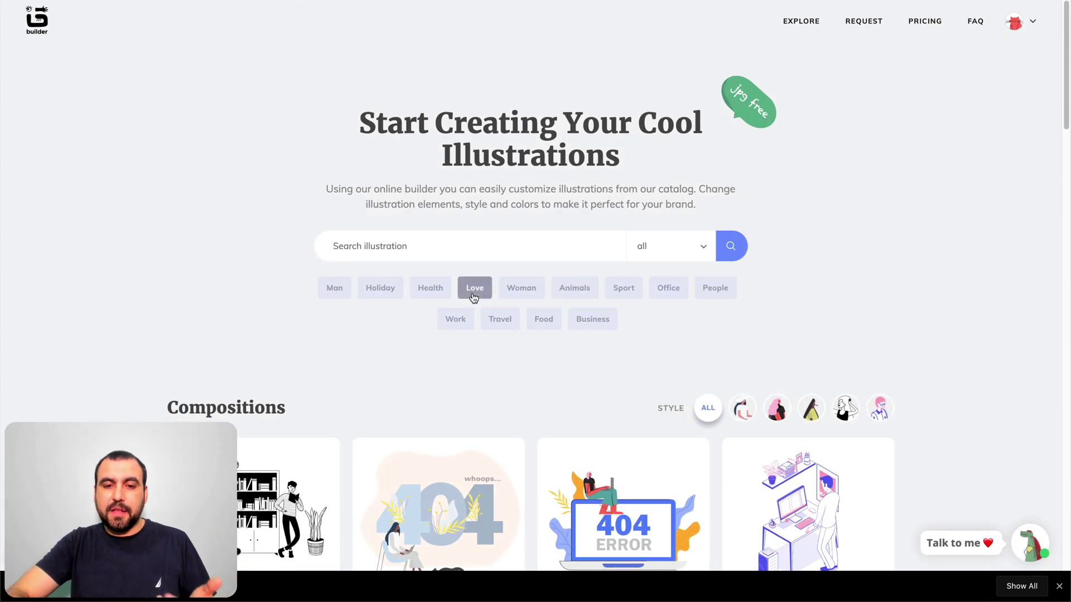
click(472, 292)
scroll(574, 356, down, 10)
scroll(574, 357, down, 3)
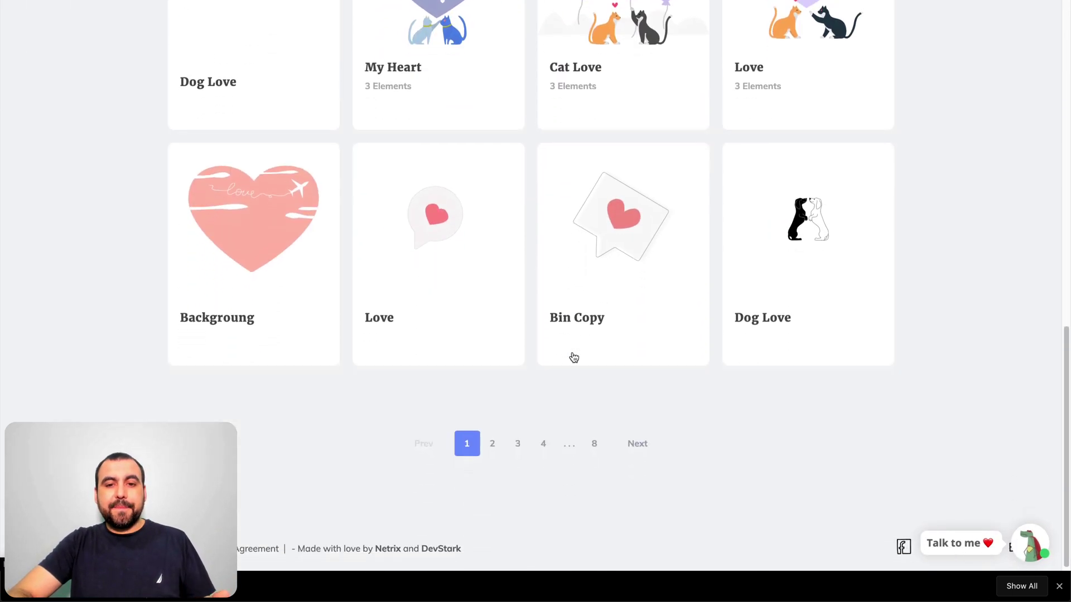
scroll(574, 357, up, 10)
scroll(574, 358, up, 1)
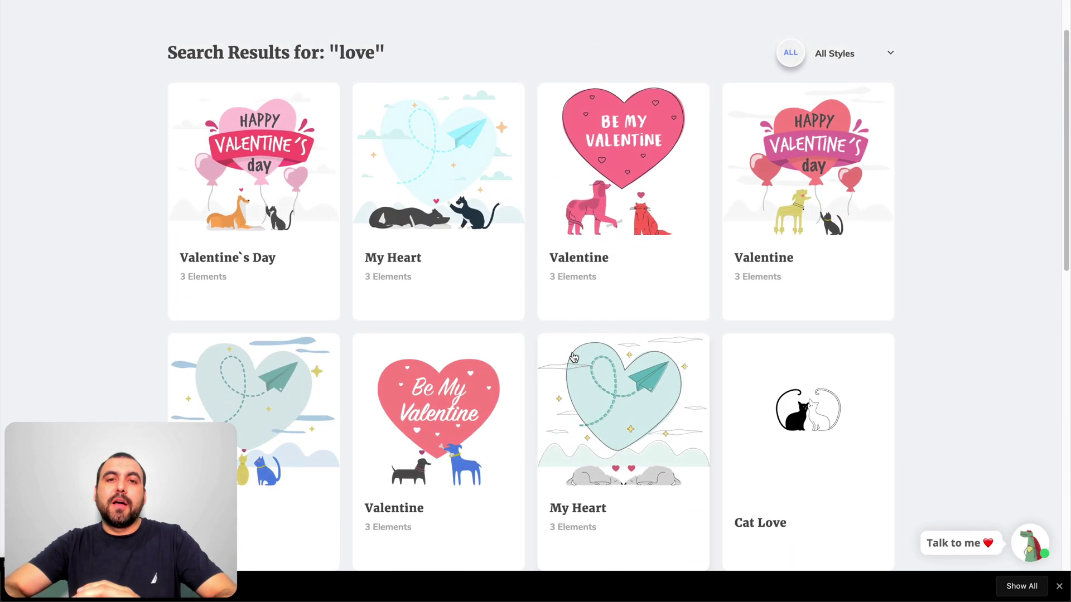